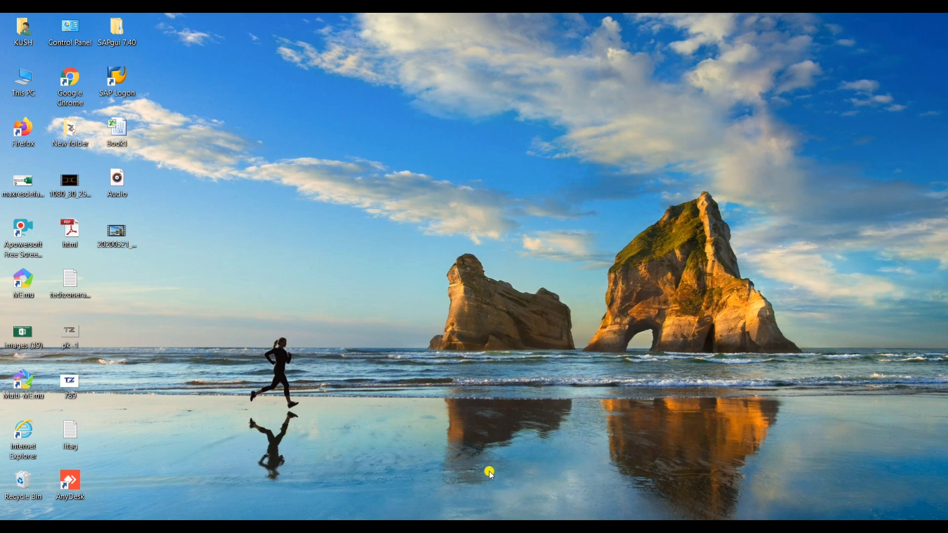
# - Launch Excel 2010 from the Run box by typing excel, opening a blank Book1
pyautogui.press('super+r')
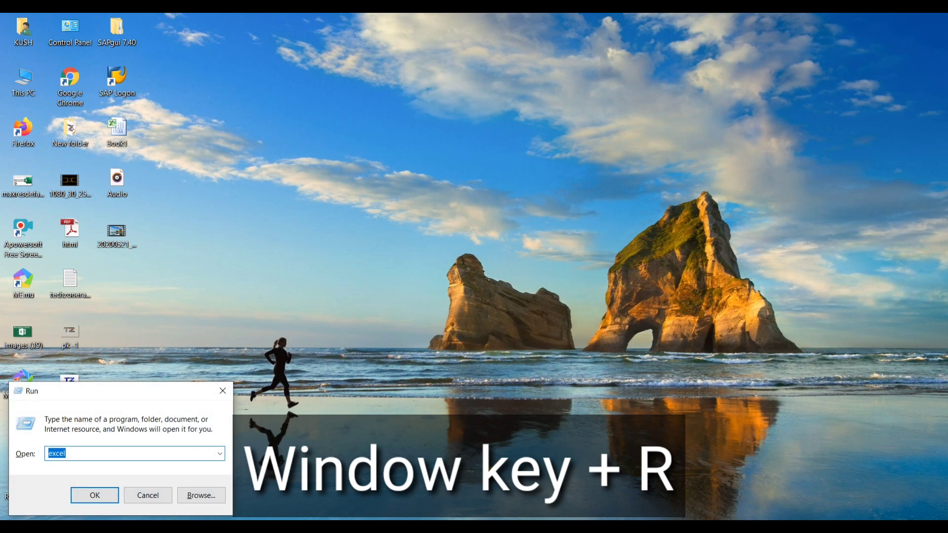
pyautogui.press('Return')
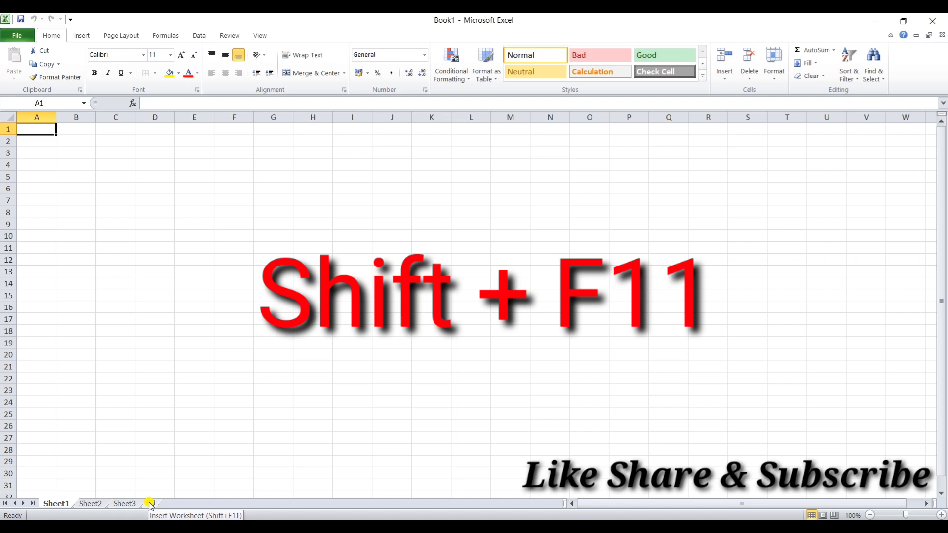
# - Insert a new worksheet, Sheet4, then go back to Sheet1
pyautogui.hotkey('shift', 'F11')
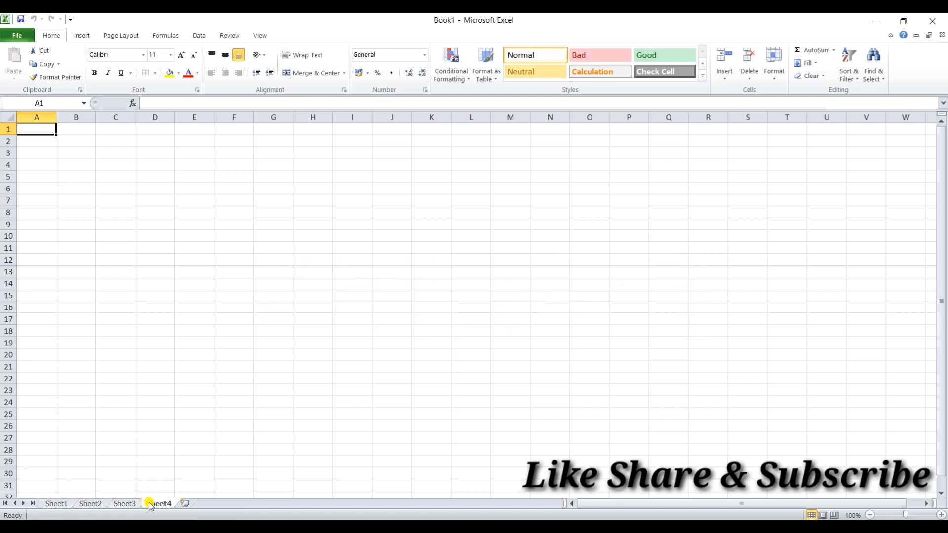
pyautogui.click(66, 506)
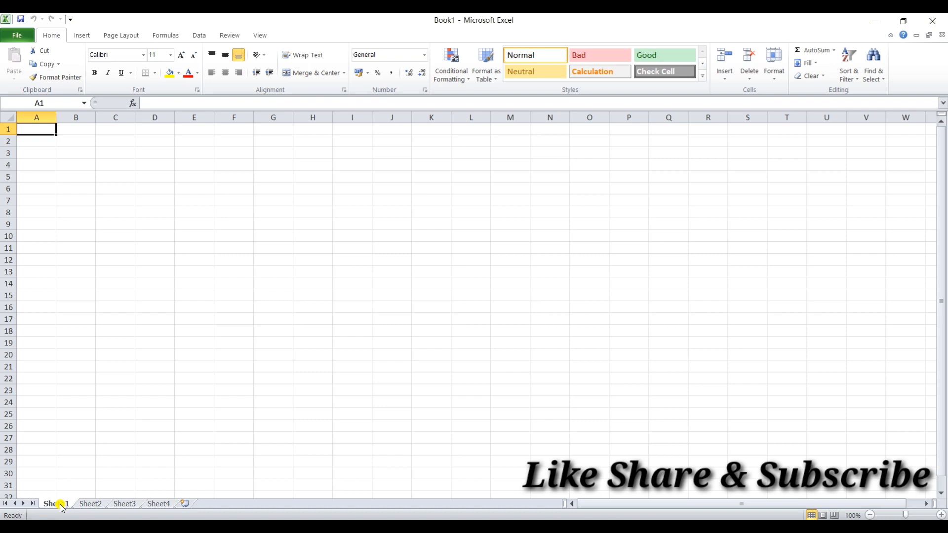
# - Rename the Sheet1 tab to 'Students_data'
pyautogui.rightClick(61, 506)
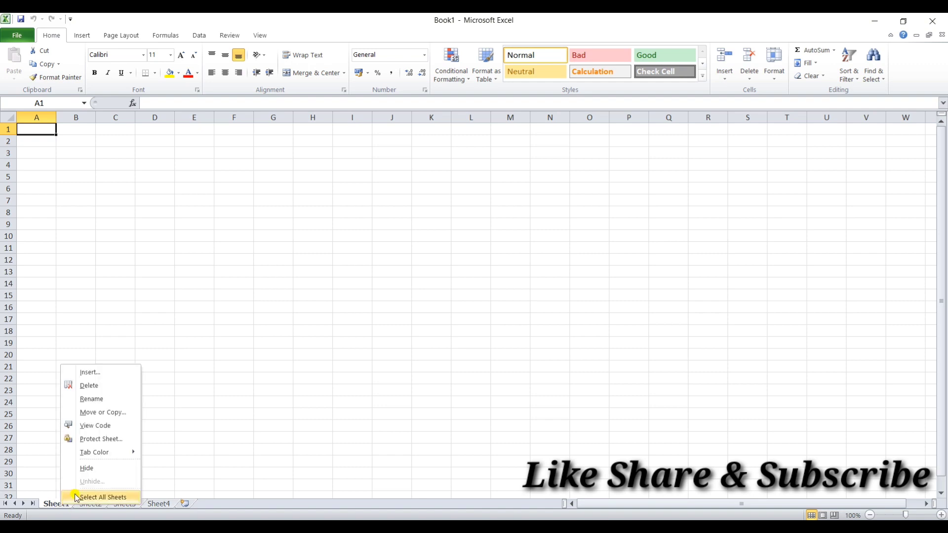
pyautogui.click(103, 399)
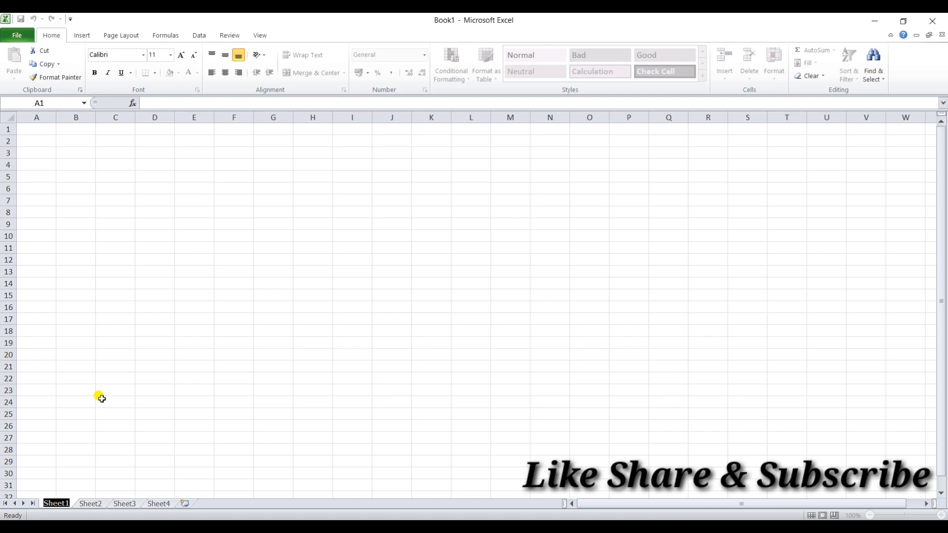
pyautogui.write('Student')
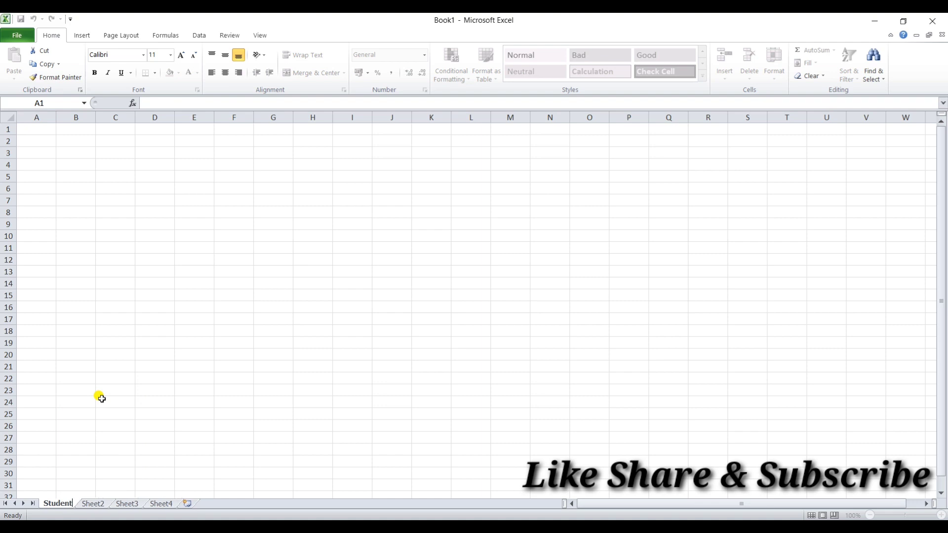
pyautogui.write('s_')
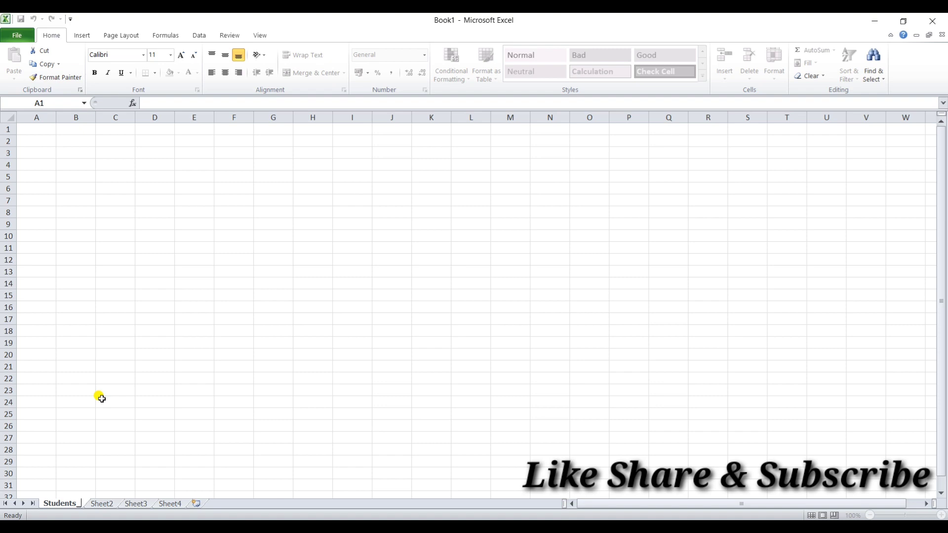
pyautogui.write('dta')
pyautogui.press('BackSpace')
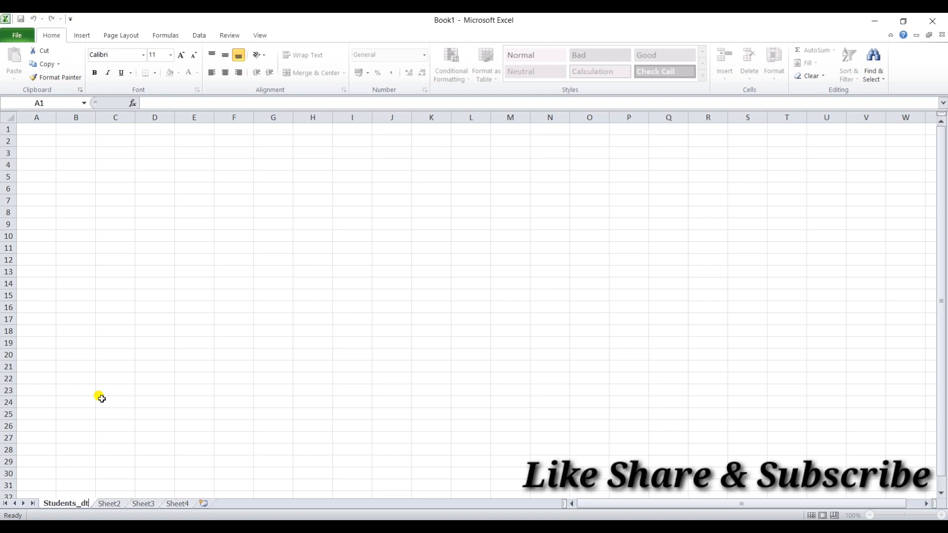
pyautogui.press('BackSpace')
pyautogui.write('ata')
pyautogui.press('Return')
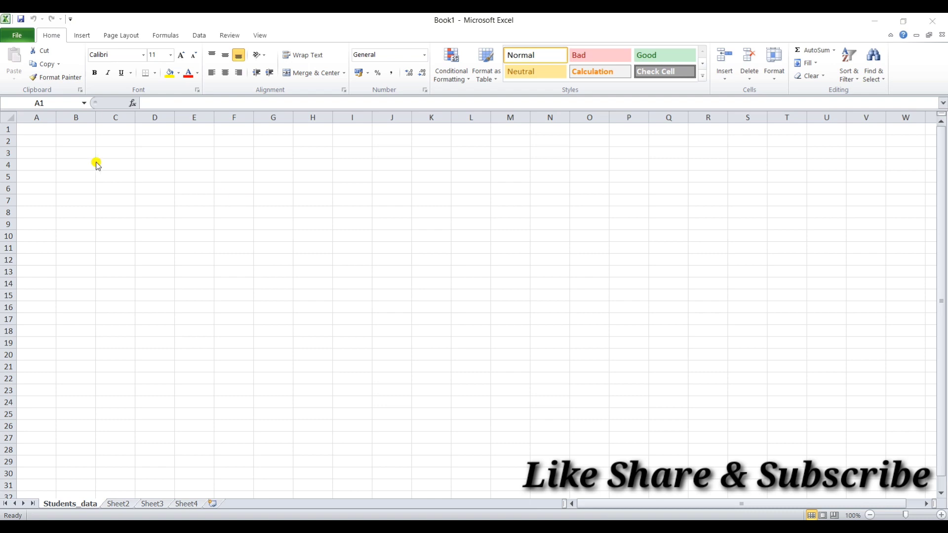
pyautogui.click(40, 128)
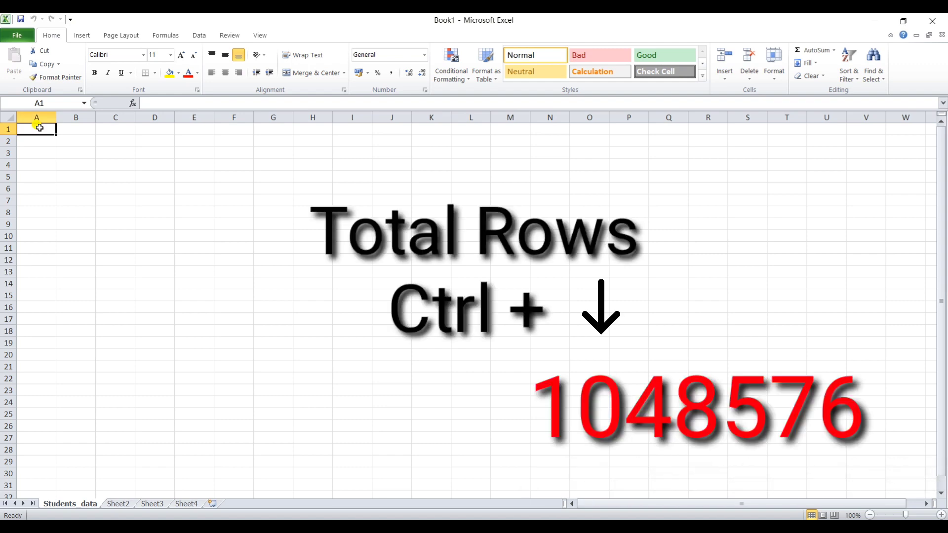
pyautogui.hotkey('ctrl', 'Down')
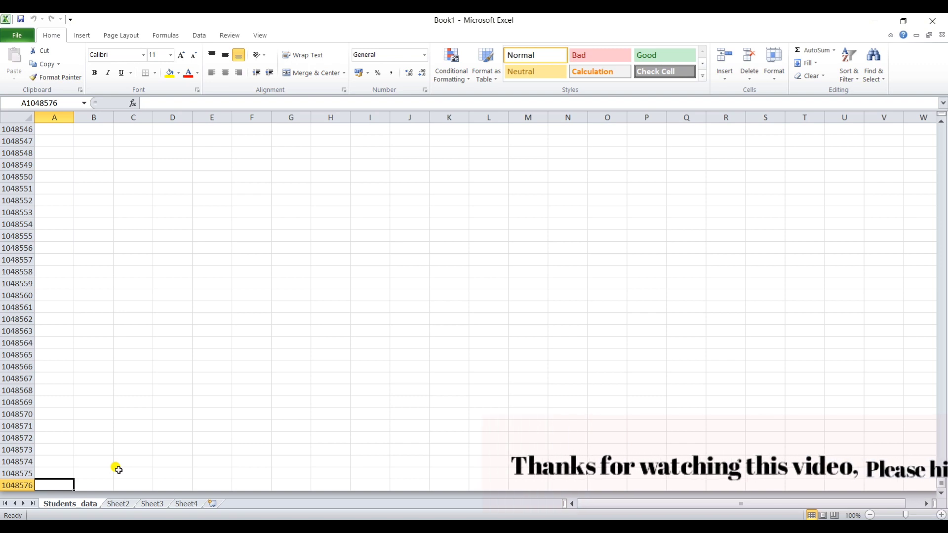
pyautogui.hotkey('ctrl', 'Up')
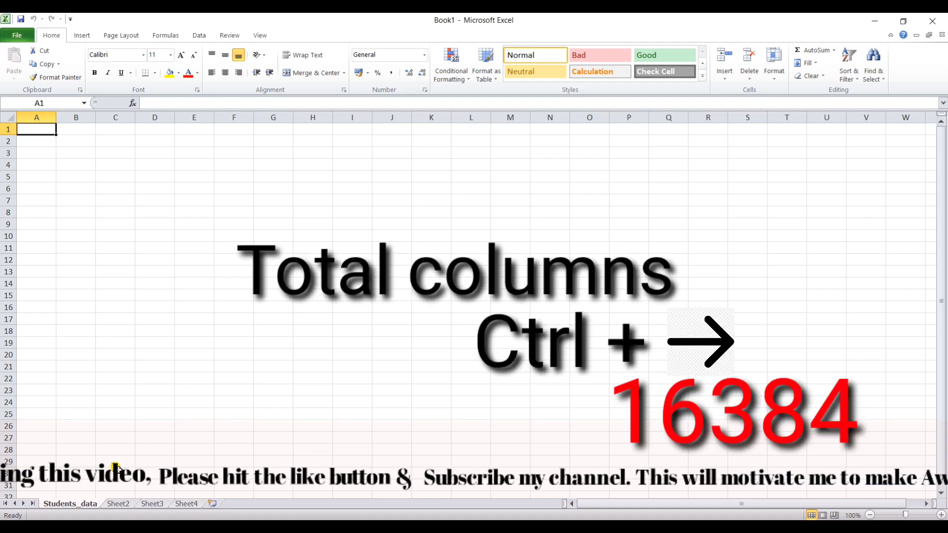
# - Enter 16384 in XFD1, the sheet's last column, then return to column A
pyautogui.hotkey('ctrl', 'Right')
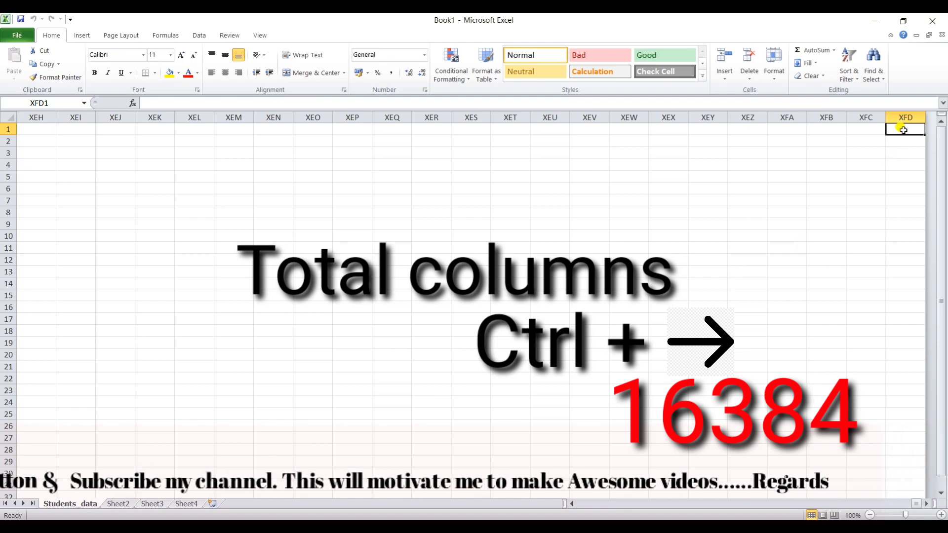
pyautogui.write('16384')
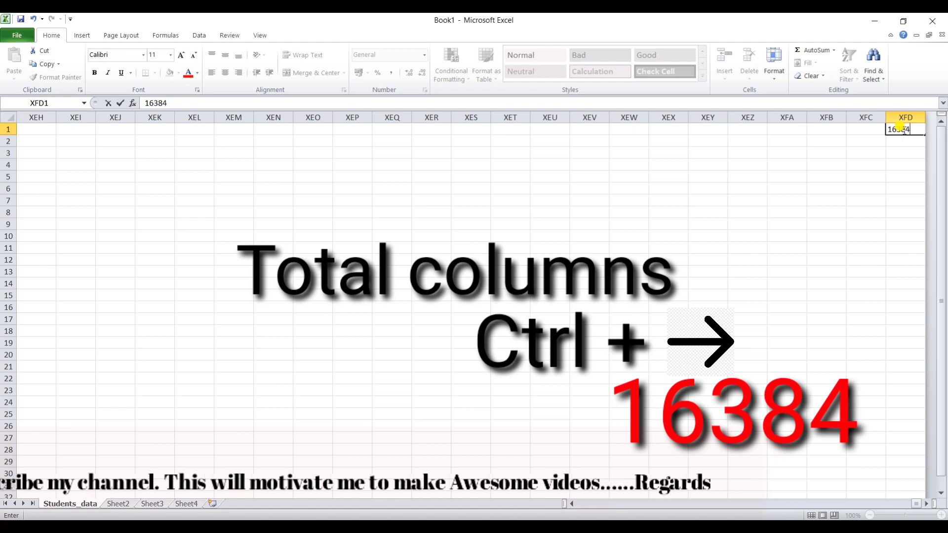
pyautogui.press('Return')
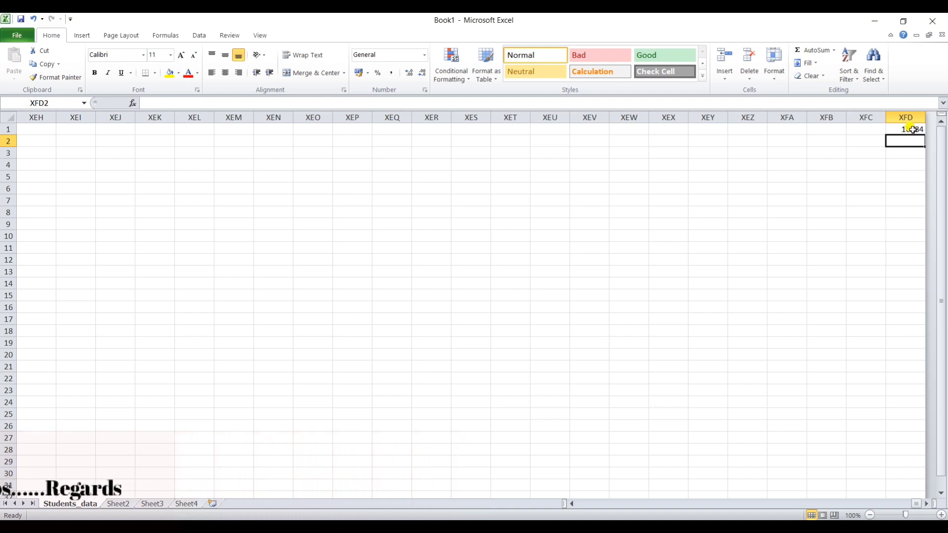
pyautogui.click(912, 129)
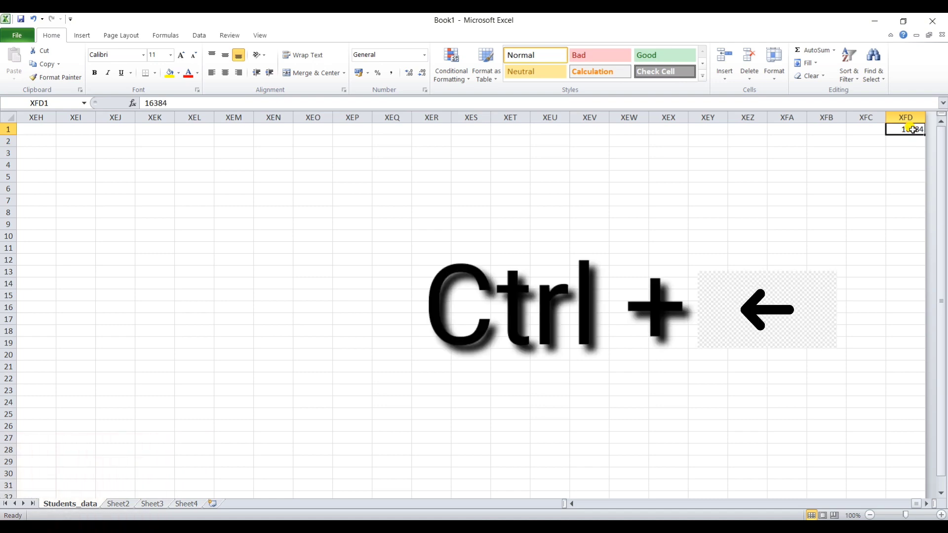
pyautogui.hotkey('ctrl', 'Left')
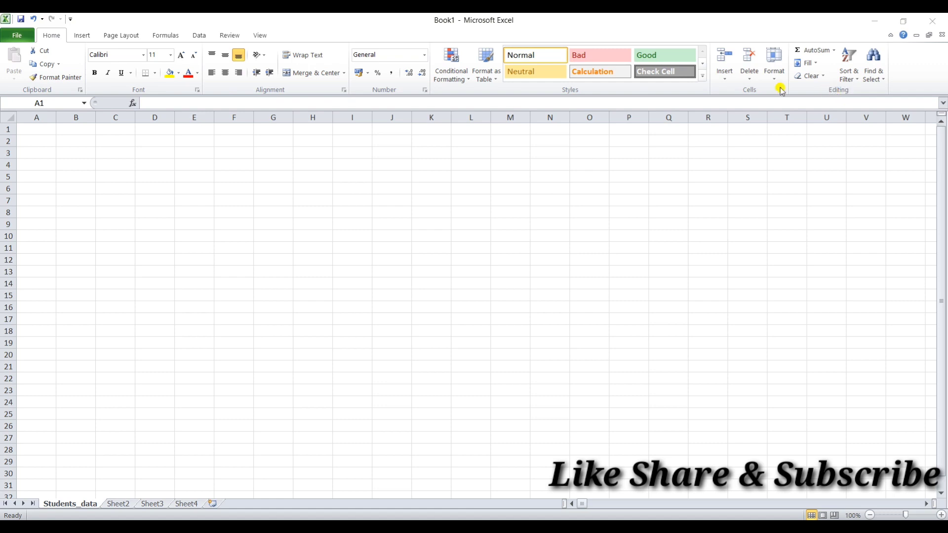
pyautogui.click(79, 39)
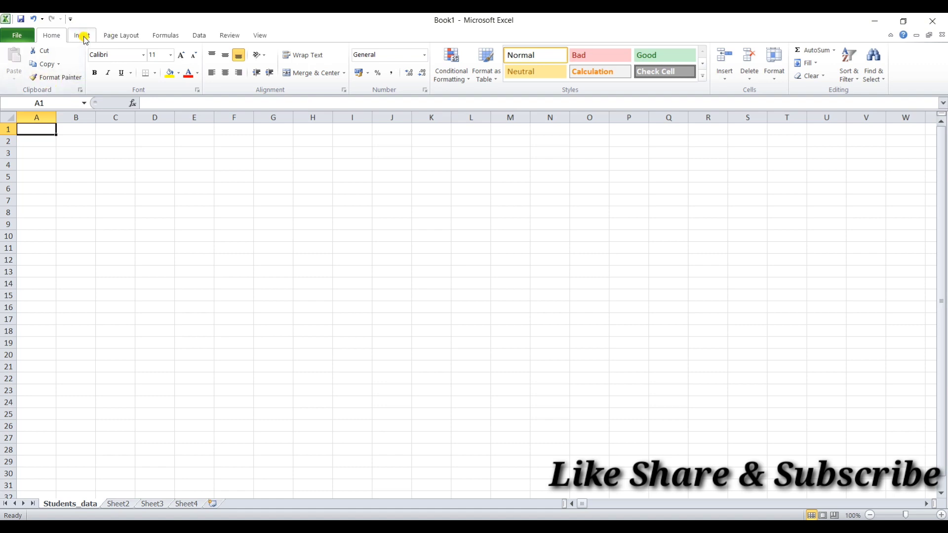
pyautogui.click(83, 36)
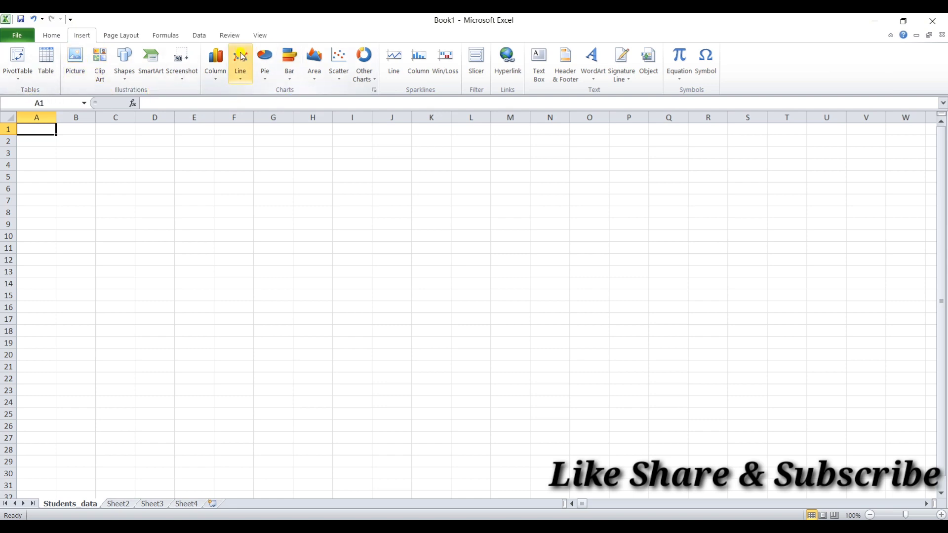
pyautogui.click(230, 37)
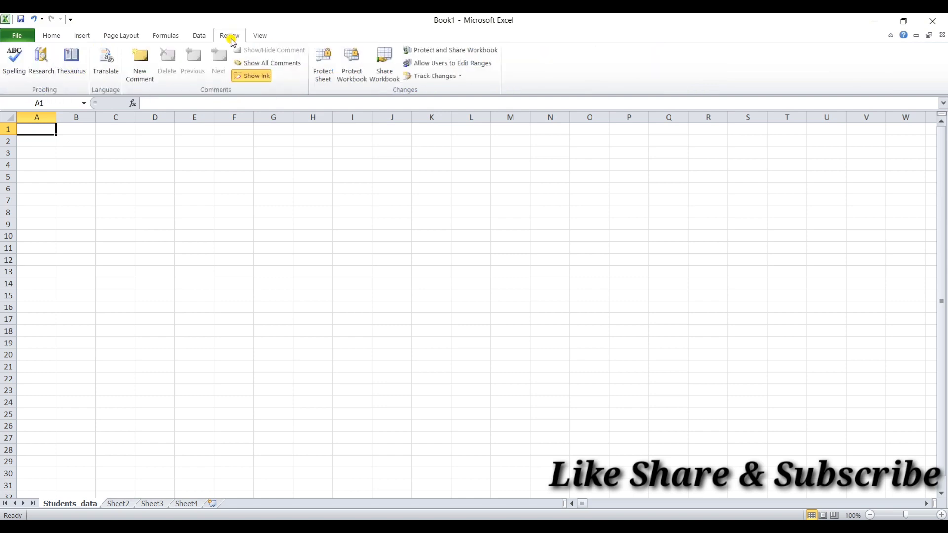
pyautogui.click(205, 39)
pyautogui.click(174, 40)
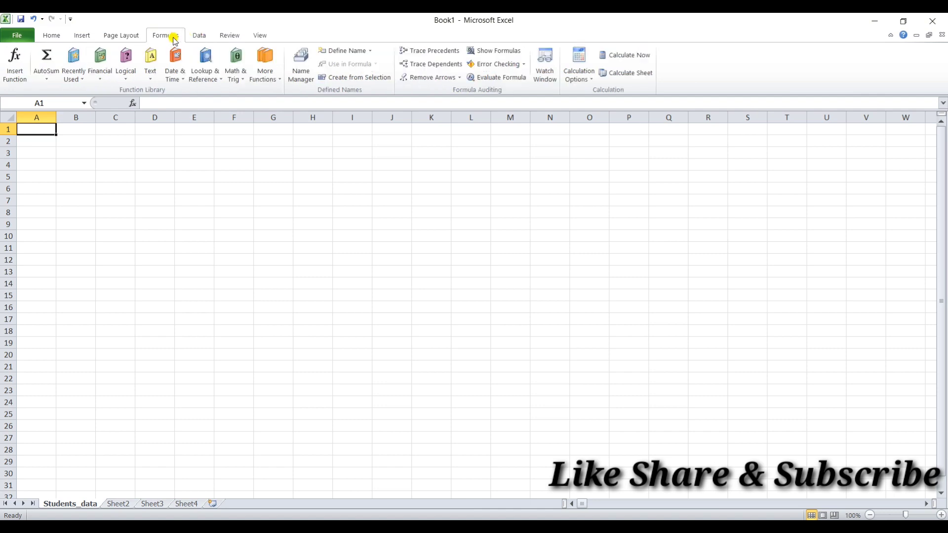
pyautogui.click(131, 40)
pyautogui.click(82, 40)
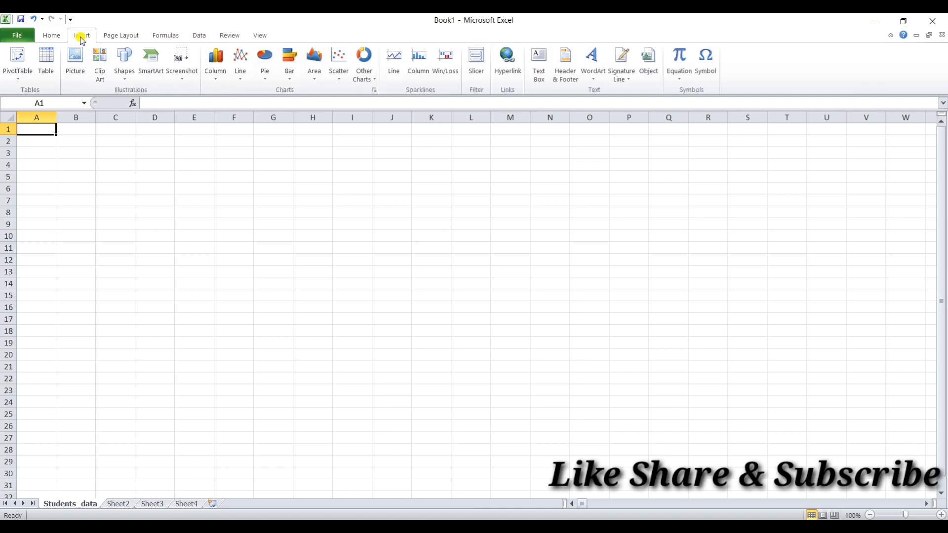
pyautogui.click(51, 36)
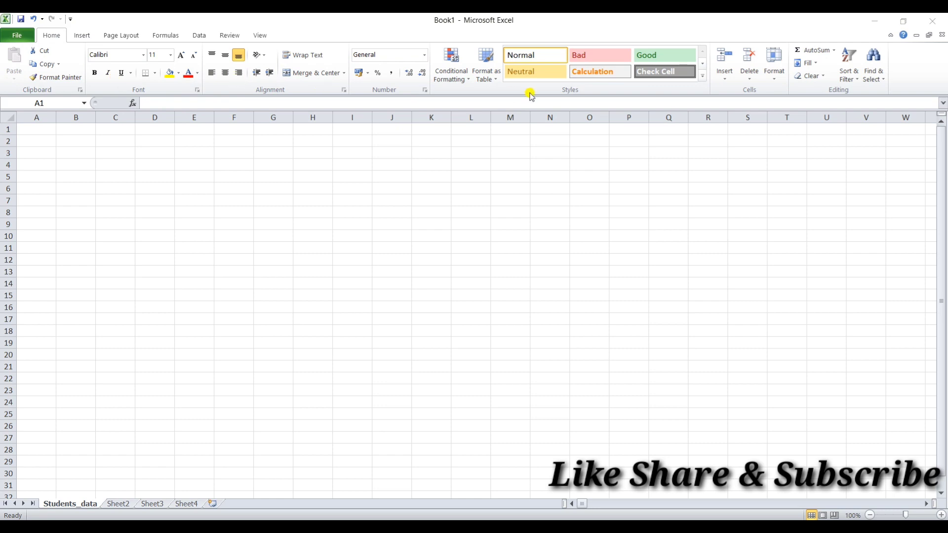
# - Close Excel without saving Book1, then reopen Book1 from the desktop
pyautogui.click(932, 20)
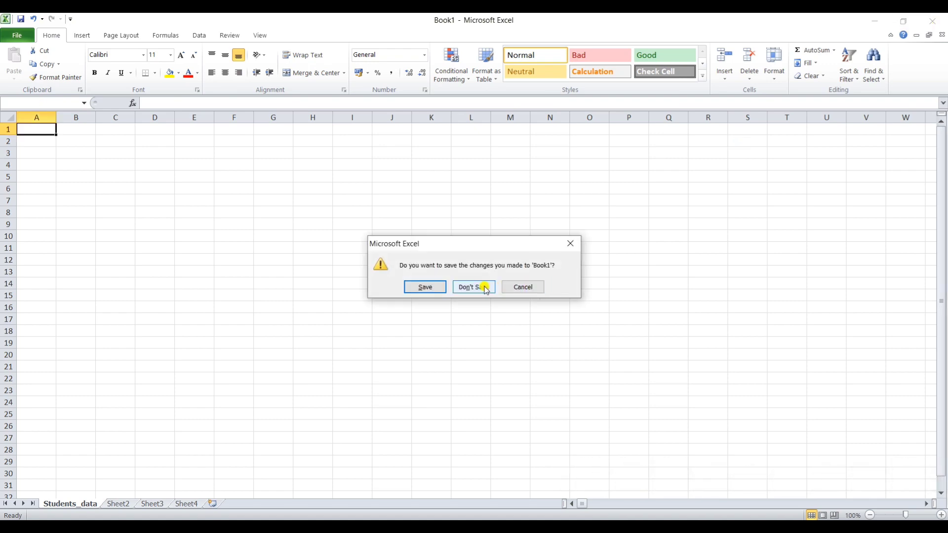
pyautogui.click(482, 287)
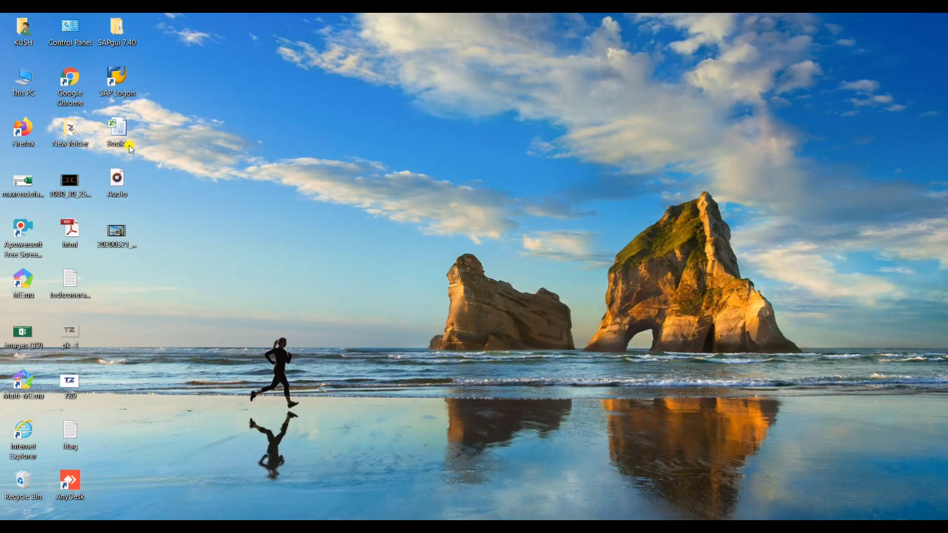
pyautogui.doubleClick(118, 133)
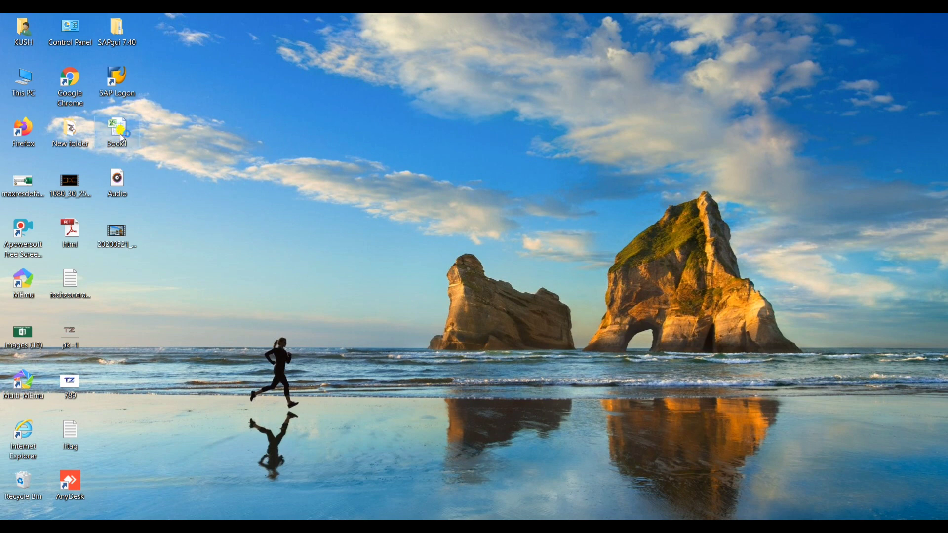
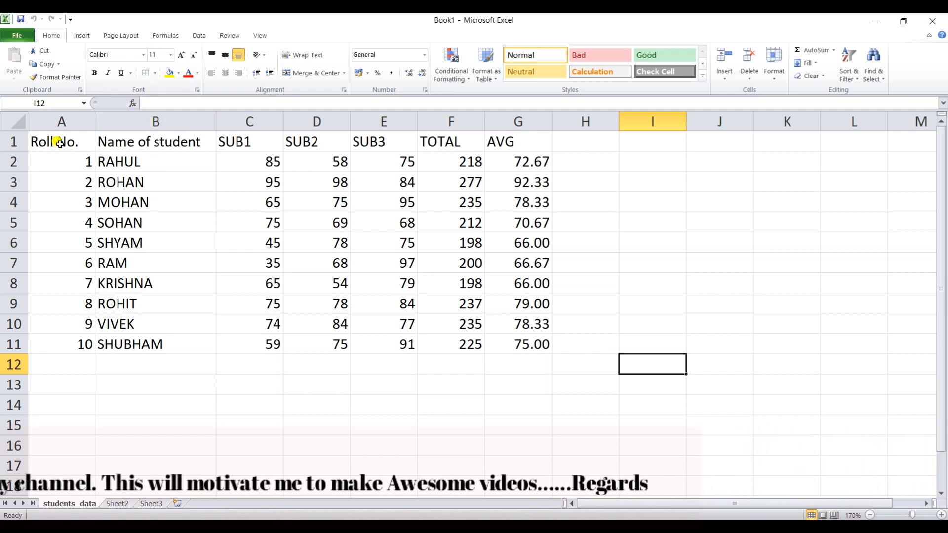
# - Make the Roll No. header text in A1 red
pyautogui.click(59, 143)
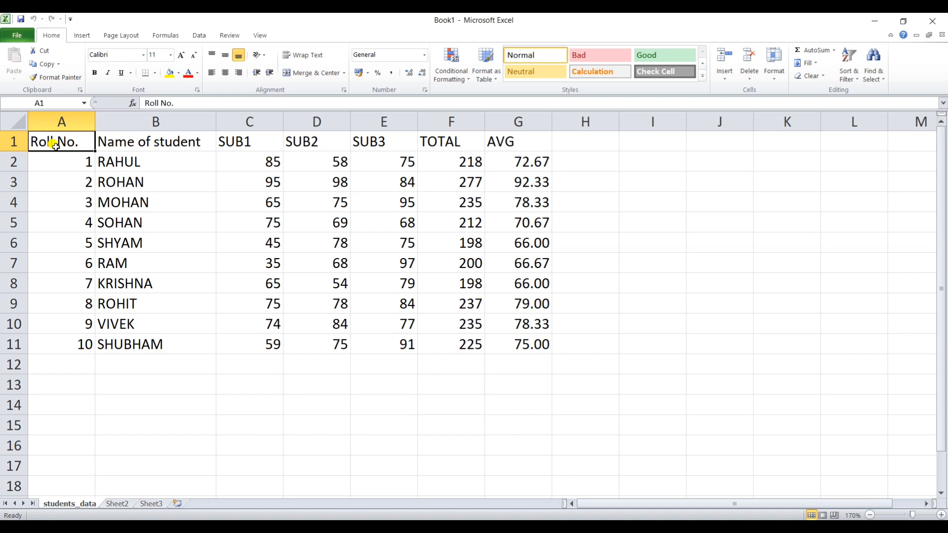
pyautogui.click(197, 74)
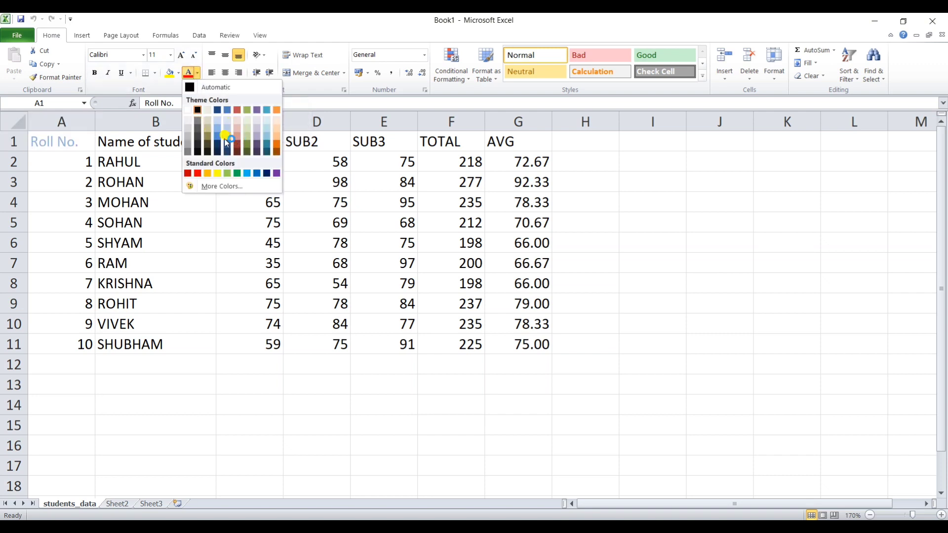
pyautogui.click(221, 141)
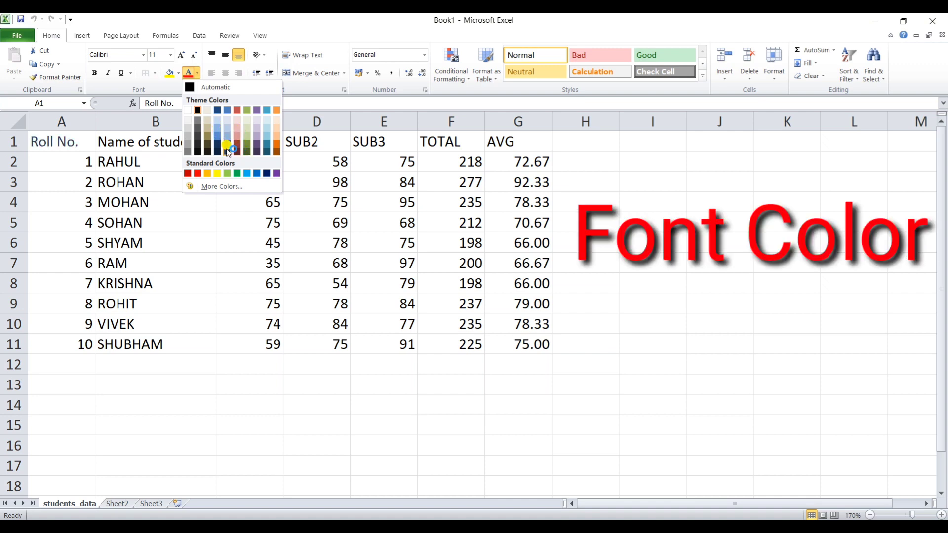
pyautogui.click(189, 172)
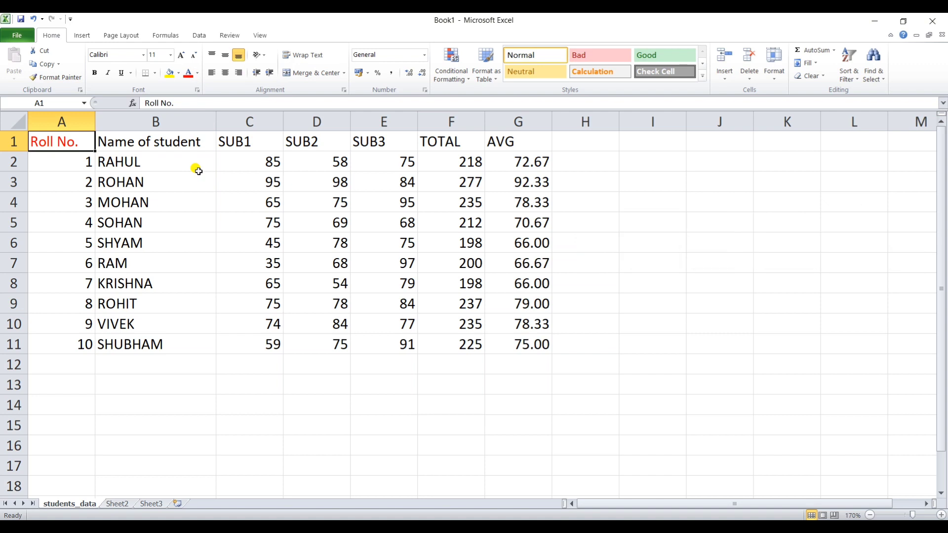
# - Try red text on the whole marks table, then undo it so only A1 stays red
pyautogui.moveTo(67, 141)
pyautogui.mouseDown()
pyautogui.moveTo(556, 348)
pyautogui.moveTo(540, 345)
pyautogui.mouseUp()
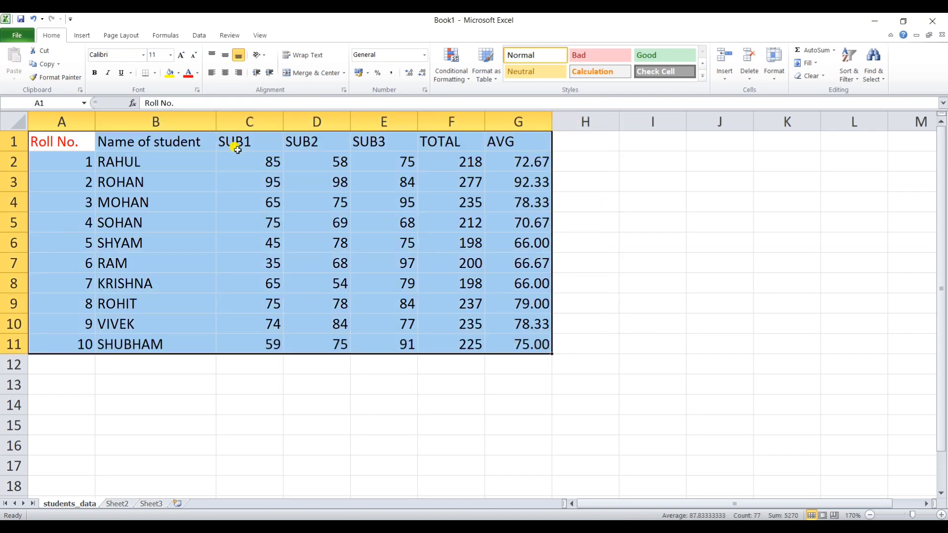
pyautogui.click(189, 77)
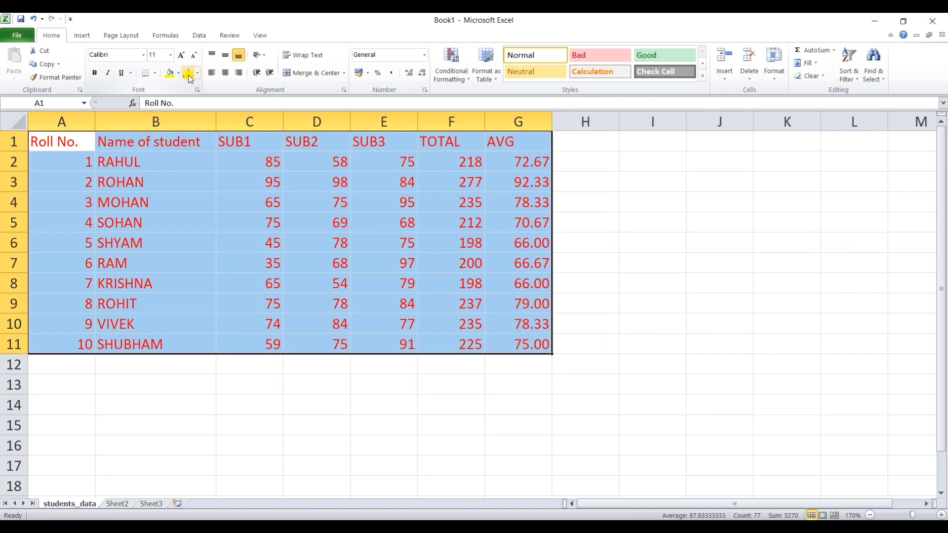
pyautogui.click(671, 297)
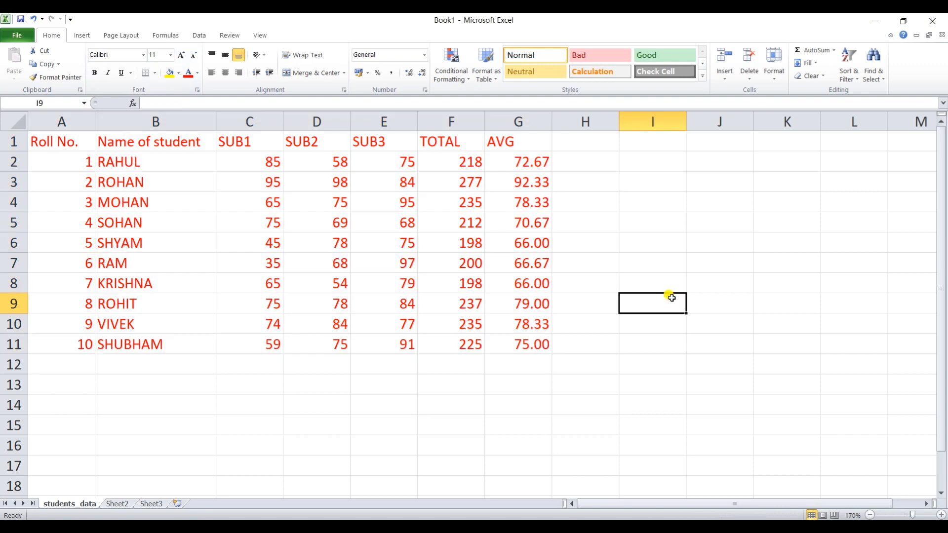
pyautogui.hotkey('ctrl', 'z')
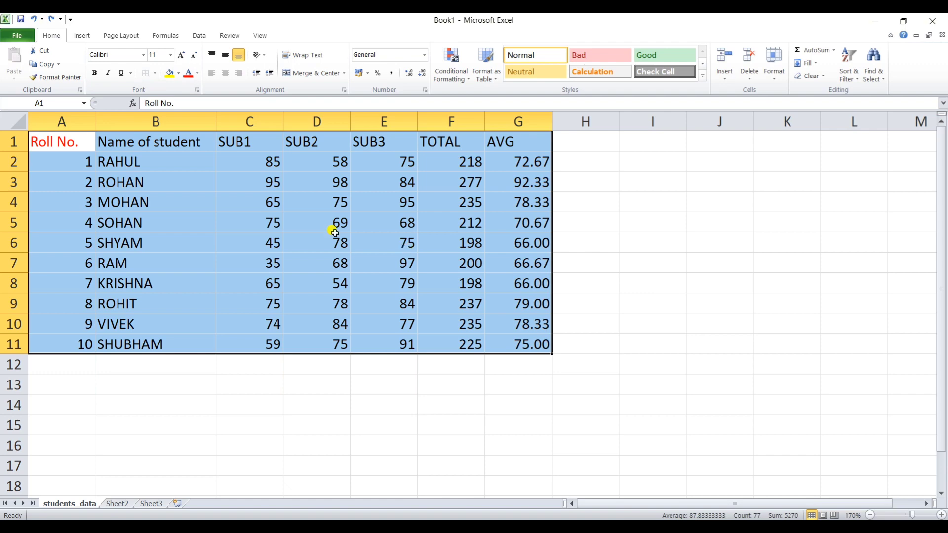
pyautogui.click(334, 234)
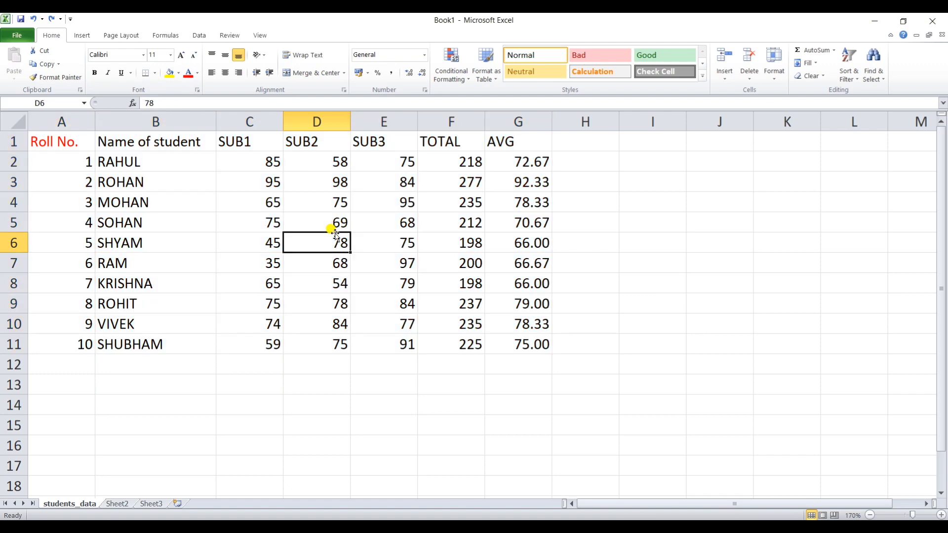
# - Fill the red Roll No. header cell A1 with standard yellow
pyautogui.click(83, 144)
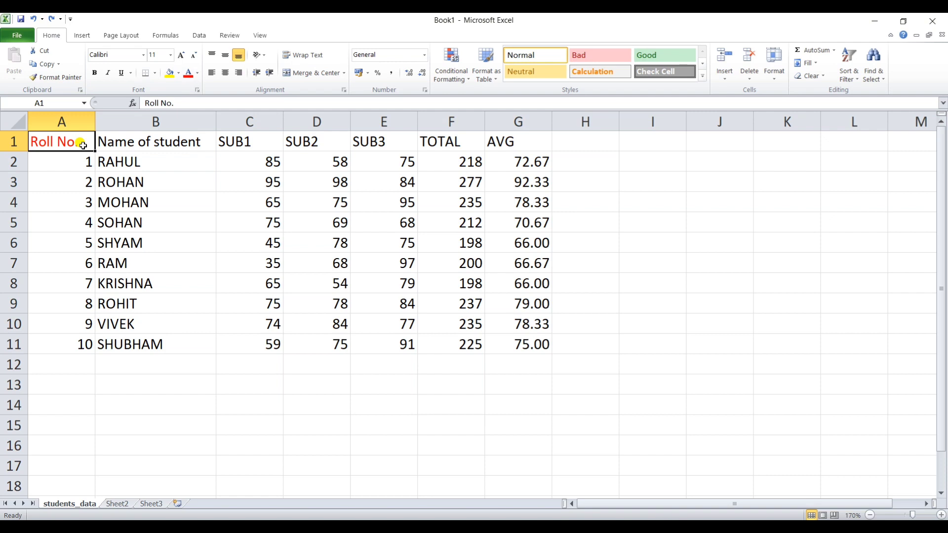
pyautogui.click(181, 77)
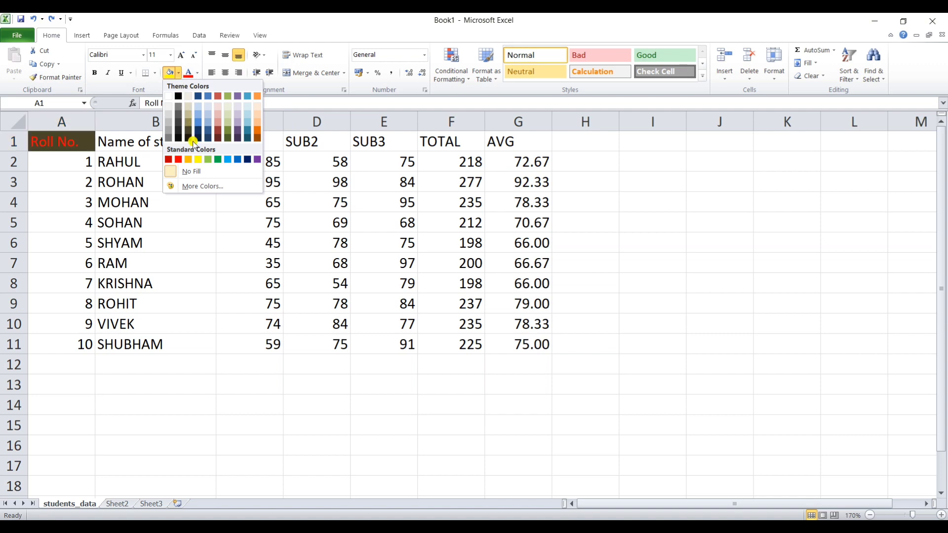
pyautogui.click(198, 159)
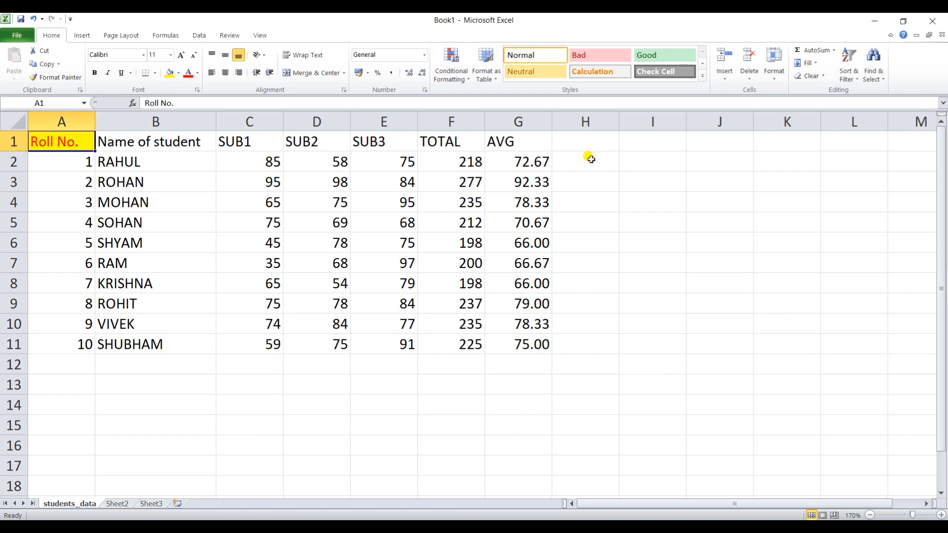
pyautogui.moveTo(591, 159); pyautogui.dragTo(801, 341)
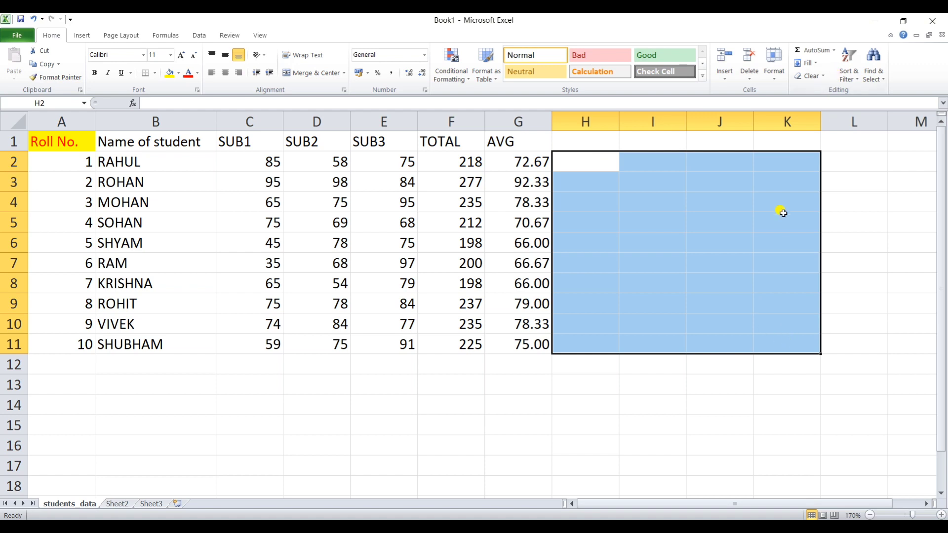
pyautogui.click(592, 166)
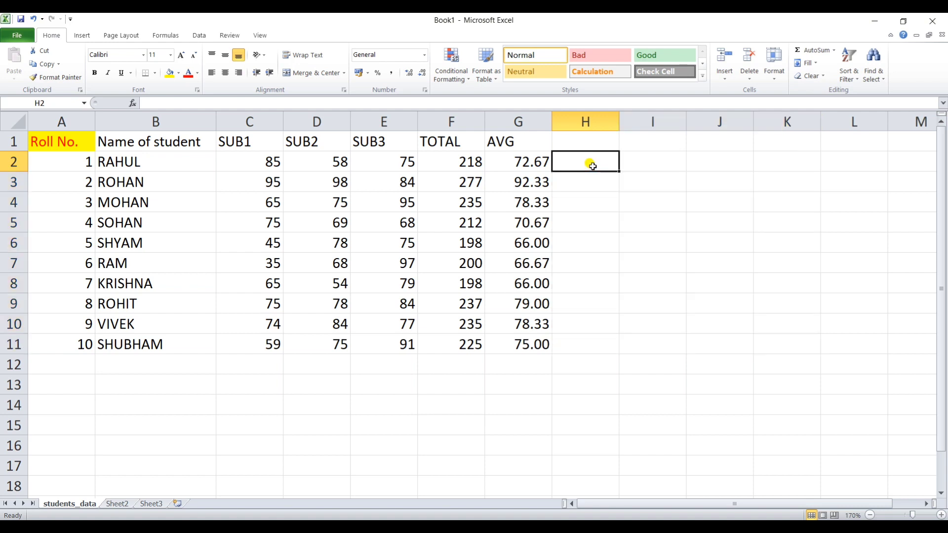
pyautogui.write('h2')
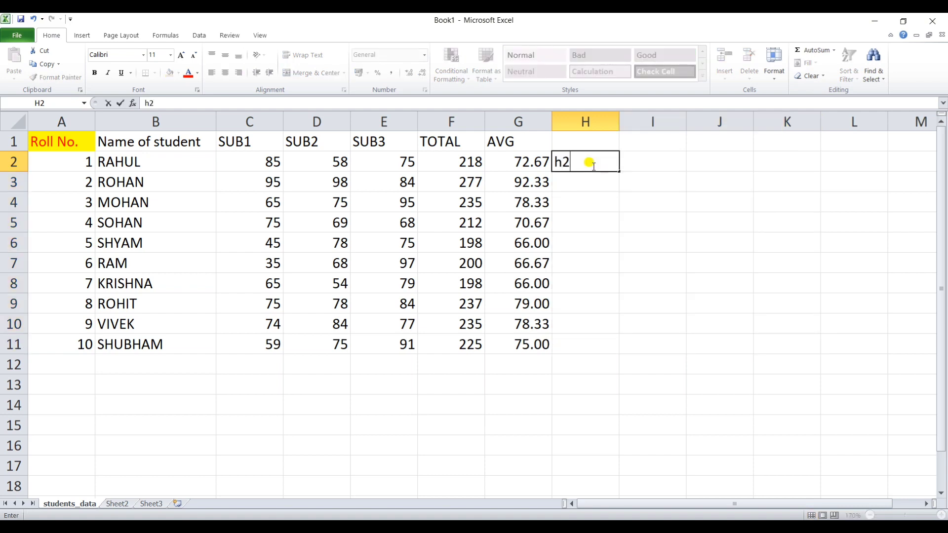
pyautogui.write(':')
pyautogui.write('k')
pyautogui.write('11')
pyautogui.click(592, 163)
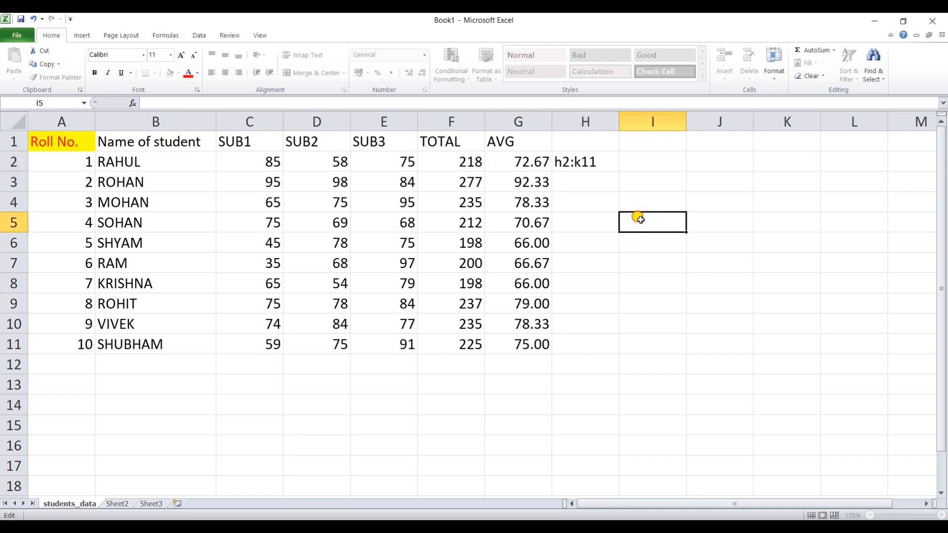
pyautogui.moveTo(634, 222); pyautogui.dragTo(820, 365)
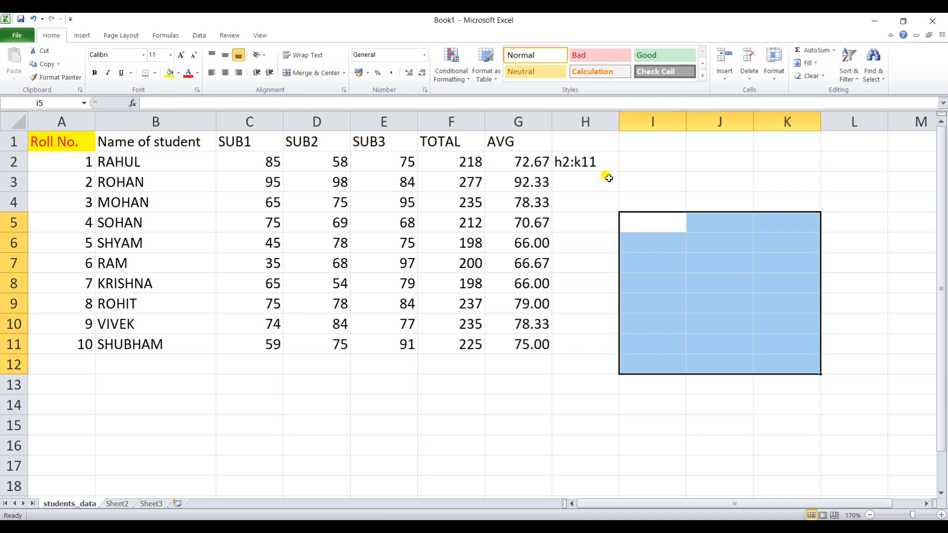
pyautogui.click(596, 167)
pyautogui.press('Delete')
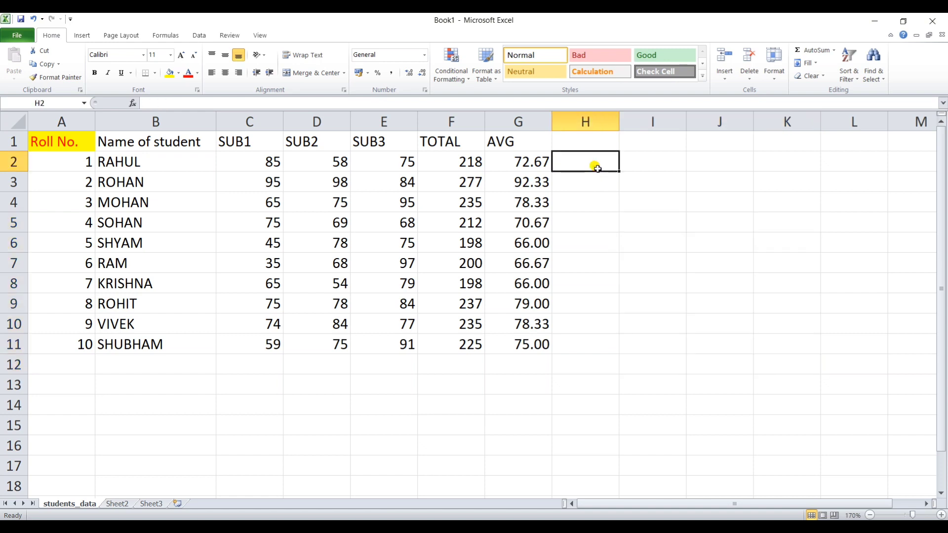
pyautogui.click(589, 201)
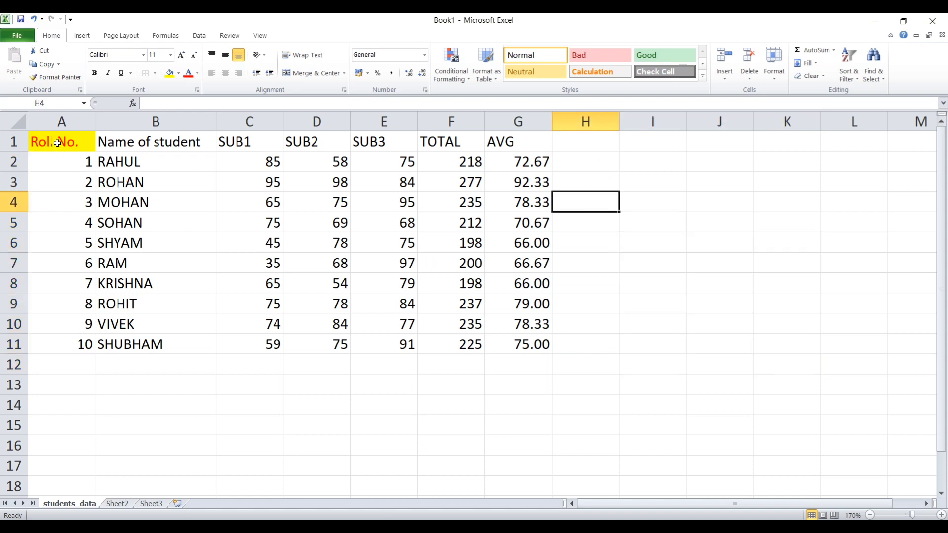
pyautogui.moveTo(57, 143); pyautogui.dragTo(528, 334)
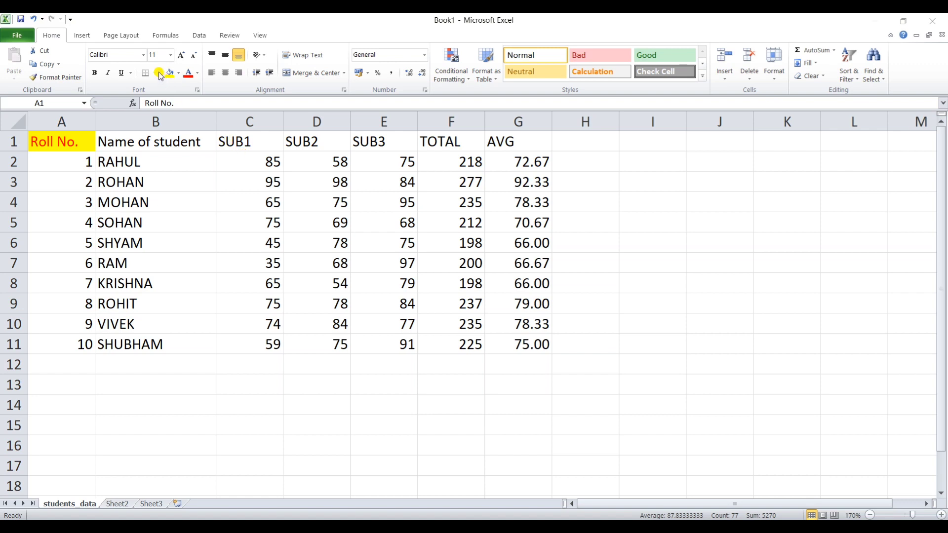
# - Apply All Borders to every cell of the marks table A1:G11
pyautogui.hotkey('ctrl', 'a')
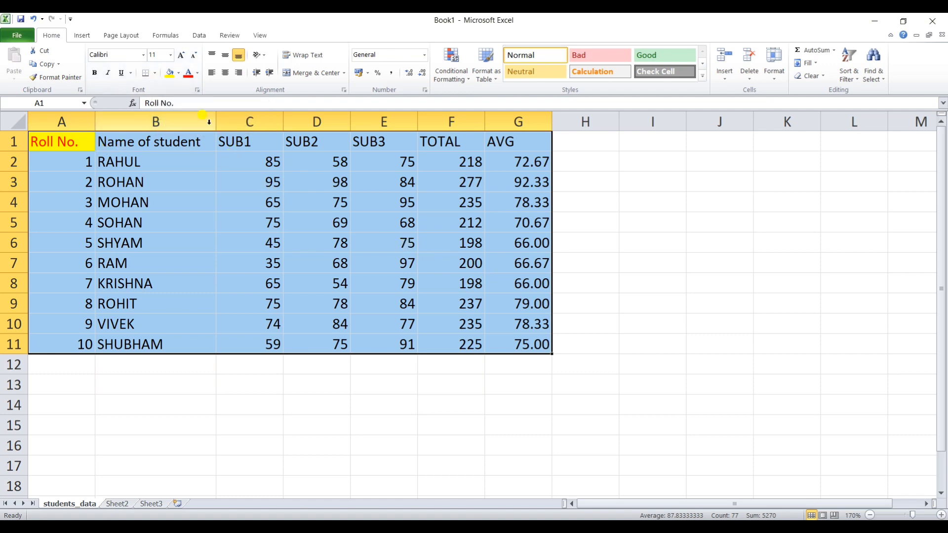
pyautogui.click(156, 74)
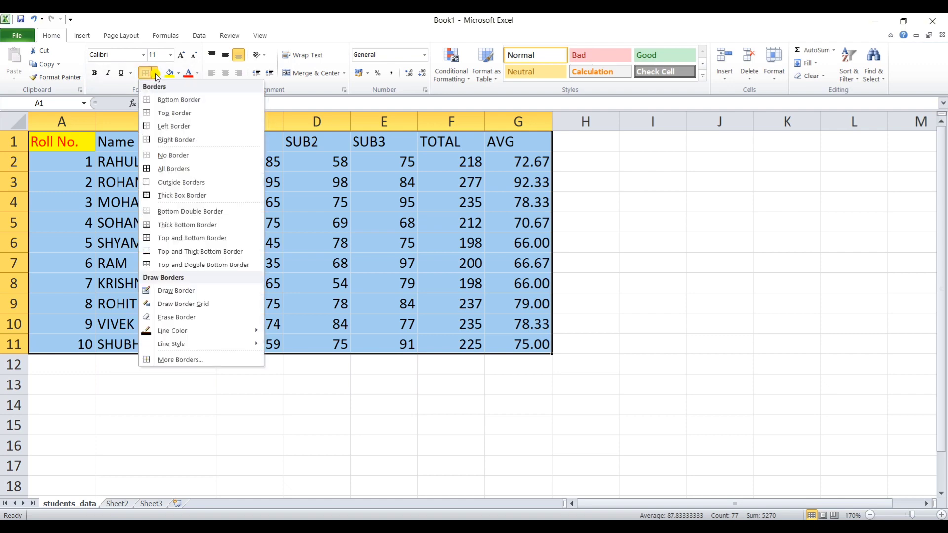
pyautogui.click(179, 100)
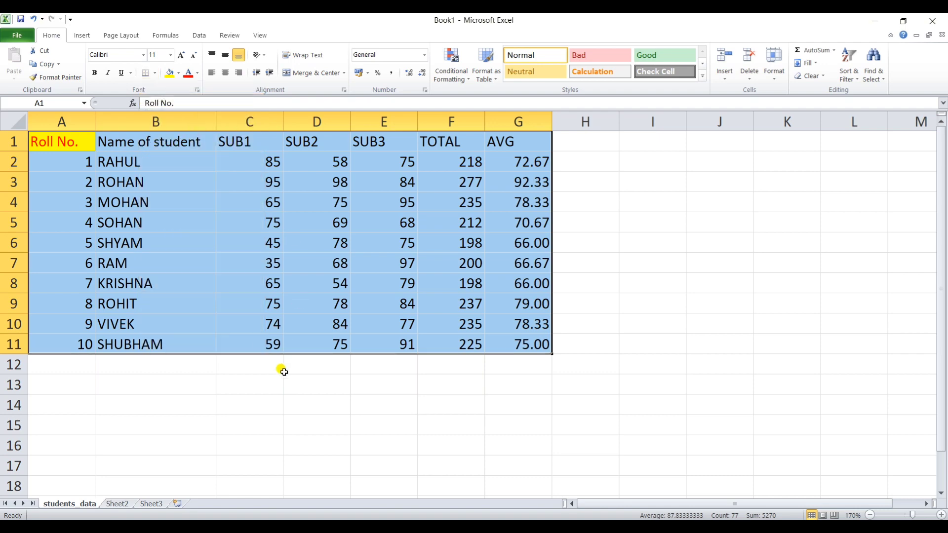
pyautogui.click(285, 370)
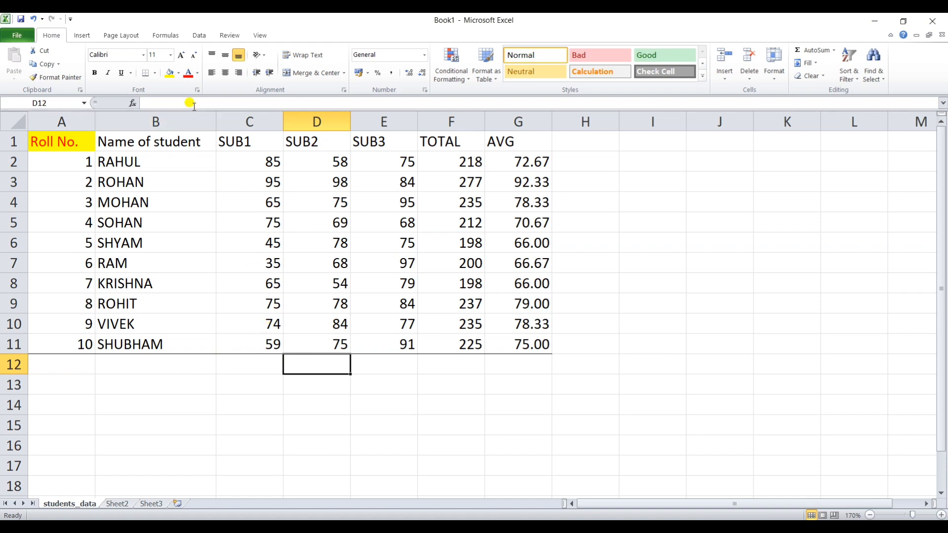
pyautogui.moveTo(69, 142)
pyautogui.mouseDown()
pyautogui.moveTo(542, 323)
pyautogui.moveTo(540, 340)
pyautogui.mouseUp()
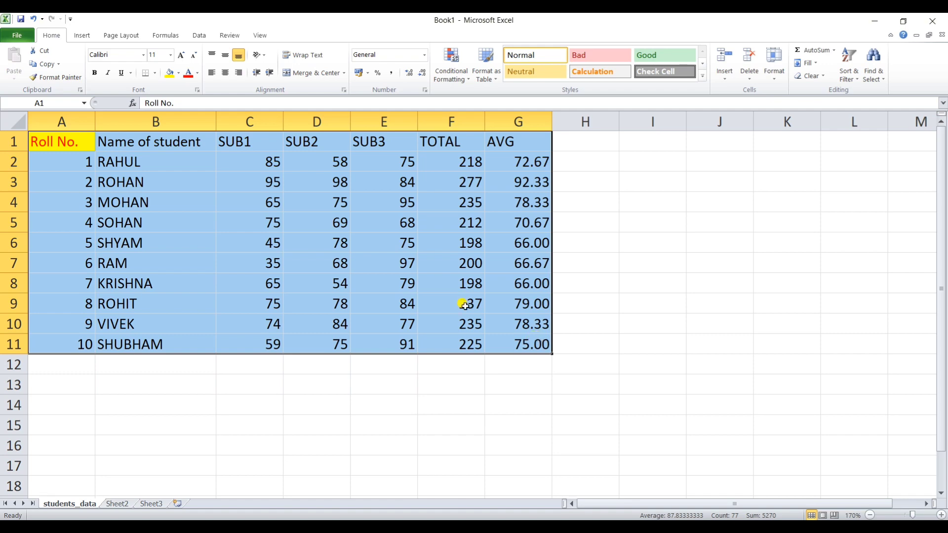
pyautogui.click(157, 73)
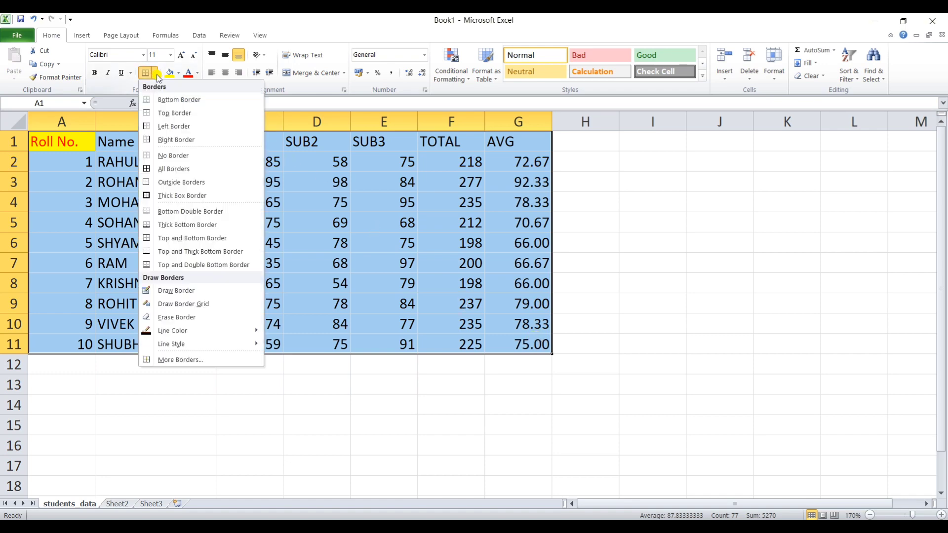
pyautogui.click(179, 169)
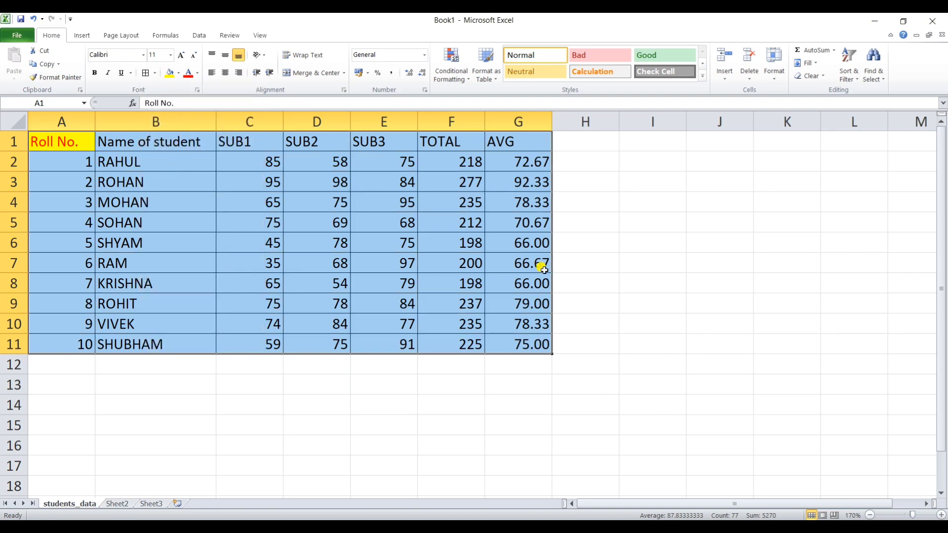
pyautogui.click(677, 366)
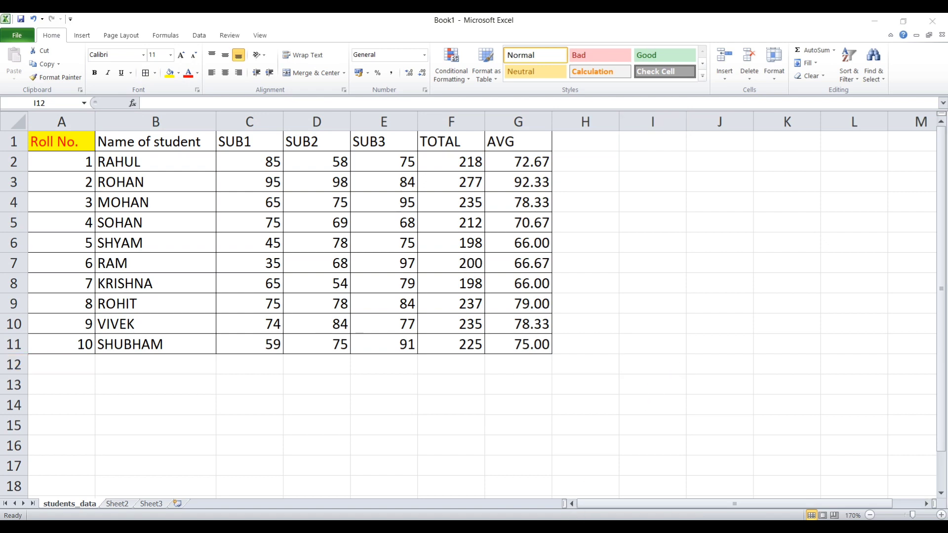
# - Bold the red-on-yellow Roll No. header in A1
pyautogui.click(158, 74)
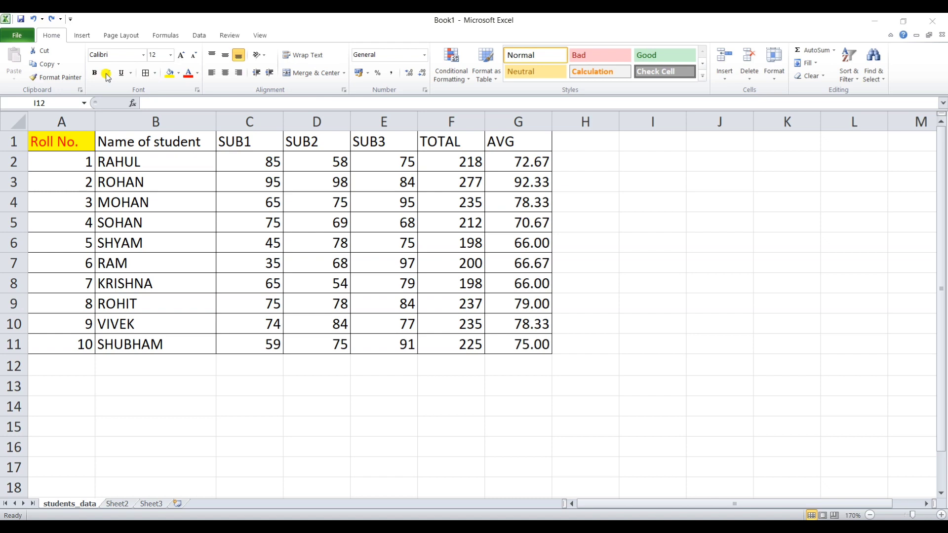
pyautogui.click(73, 143)
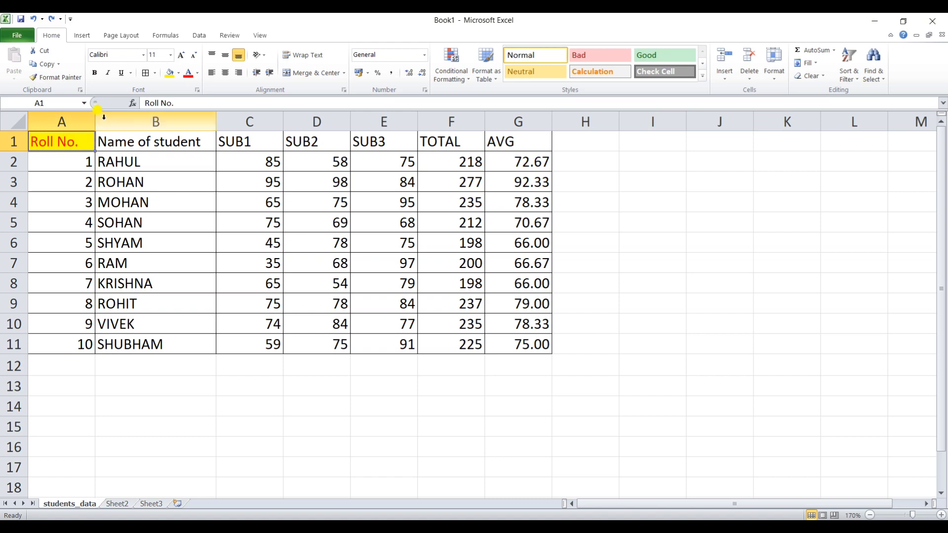
pyautogui.click(95, 73)
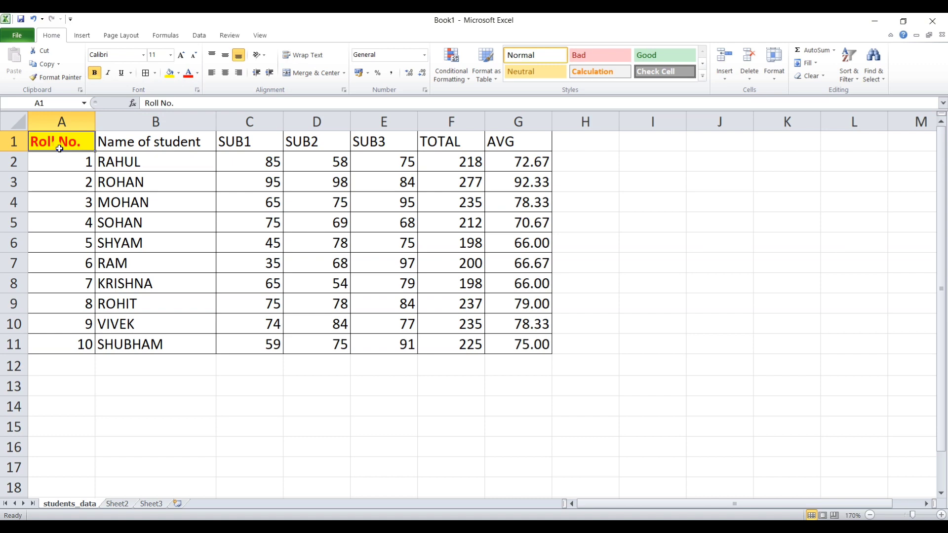
pyautogui.click(109, 73)
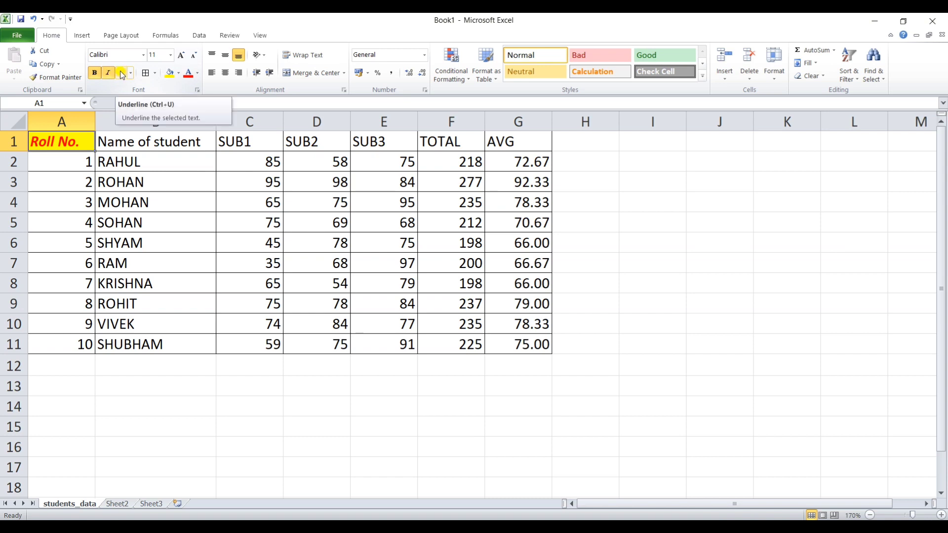
pyautogui.click(122, 74)
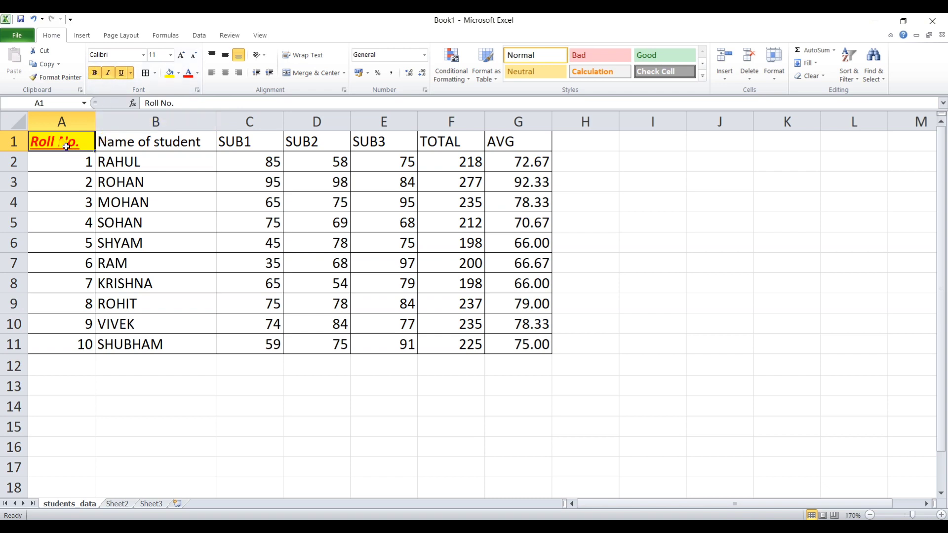
pyautogui.hotkey('ctrl', 'u')
pyautogui.hotkey('ctrl', 'i')
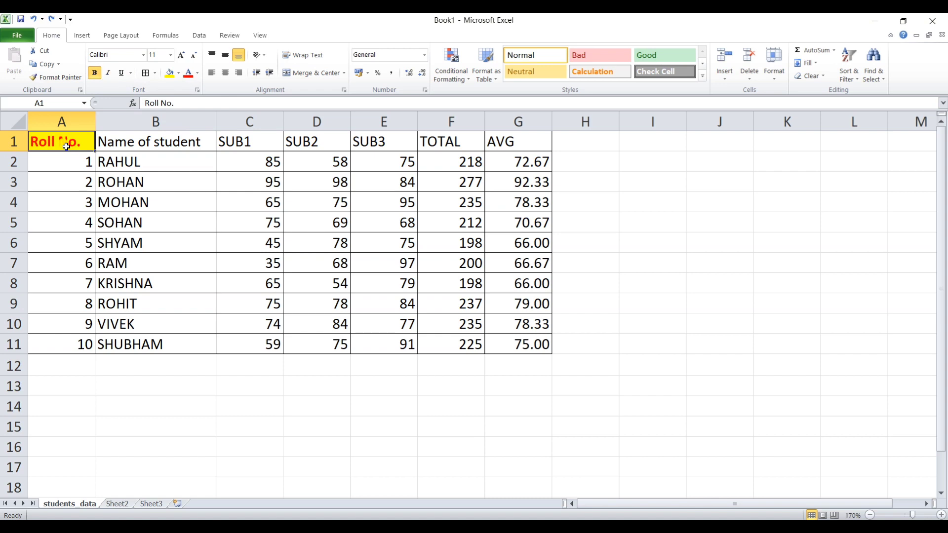
# - Make all headers and data in the marks table A1:G11 bold
pyautogui.moveTo(55, 144); pyautogui.dragTo(517, 344)
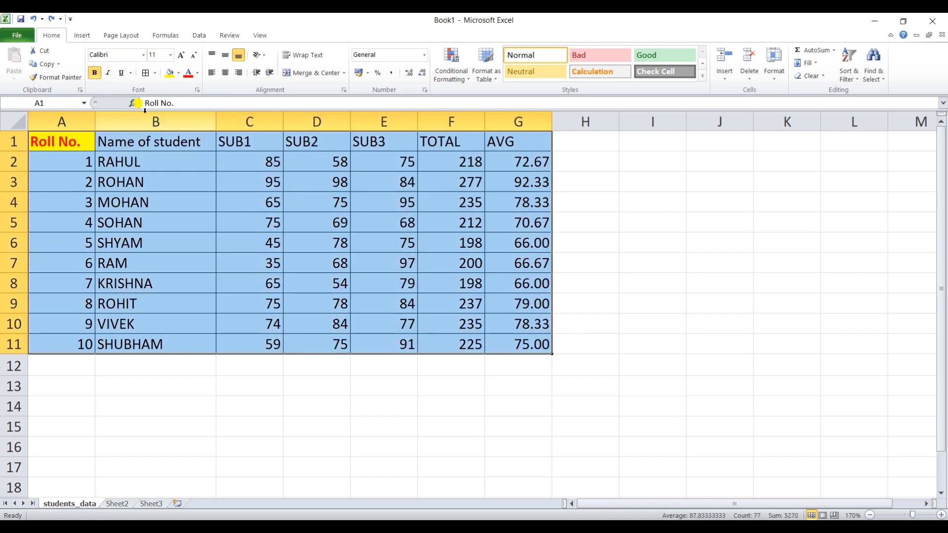
pyautogui.click(96, 76)
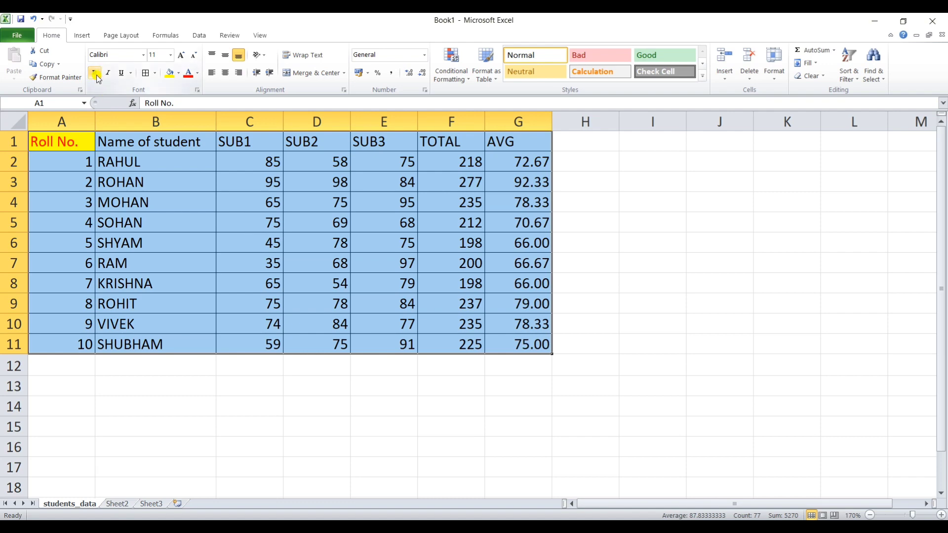
pyautogui.click(94, 74)
pyautogui.click(637, 350)
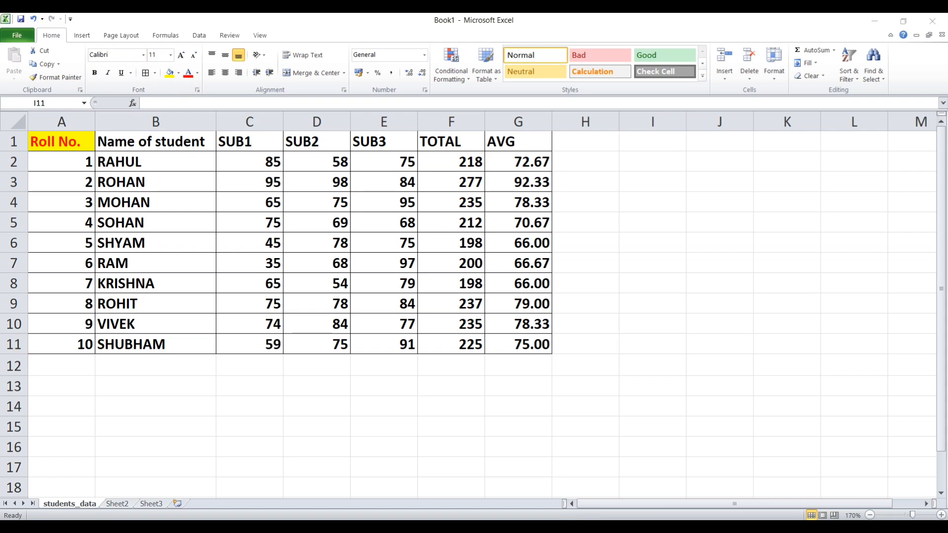
pyautogui.click(130, 74)
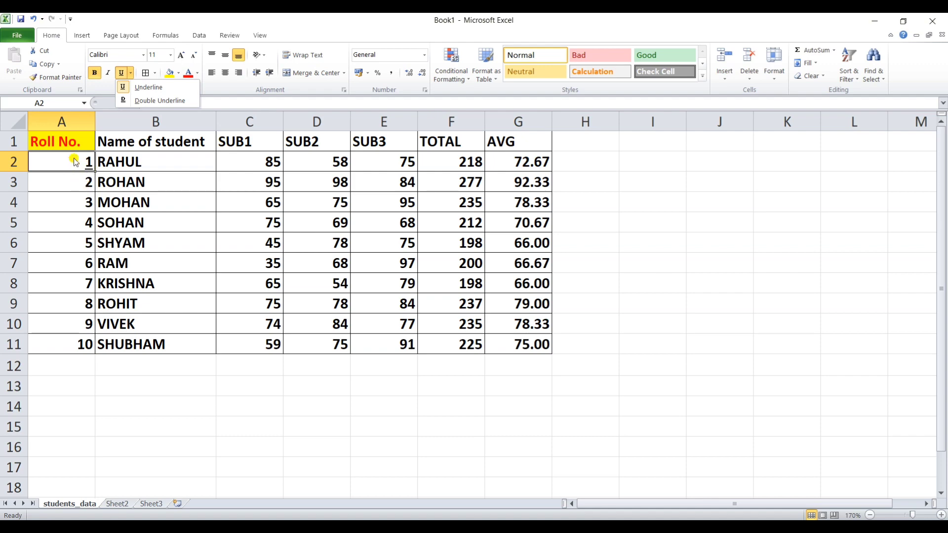
# - Give the Roll No. header in A1 a Double Underline
pyautogui.click(72, 140)
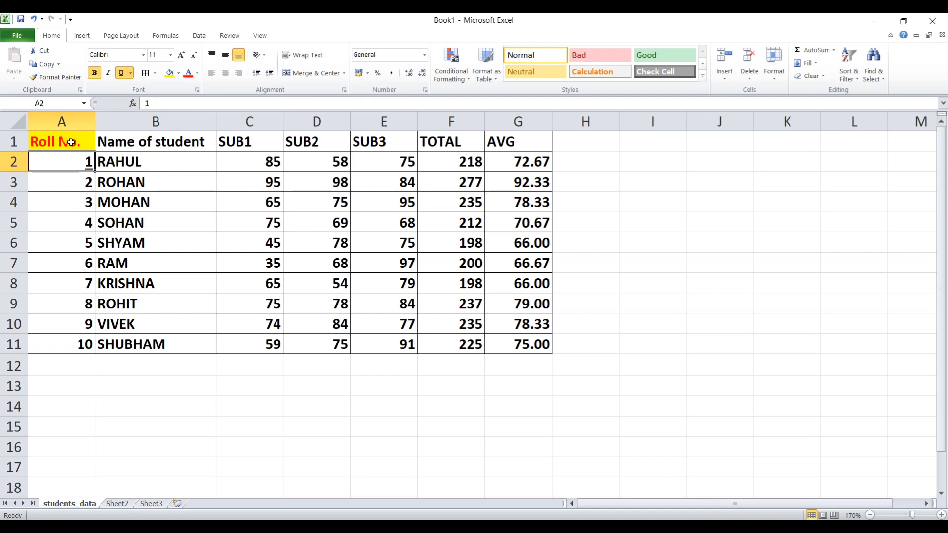
pyautogui.click(70, 142)
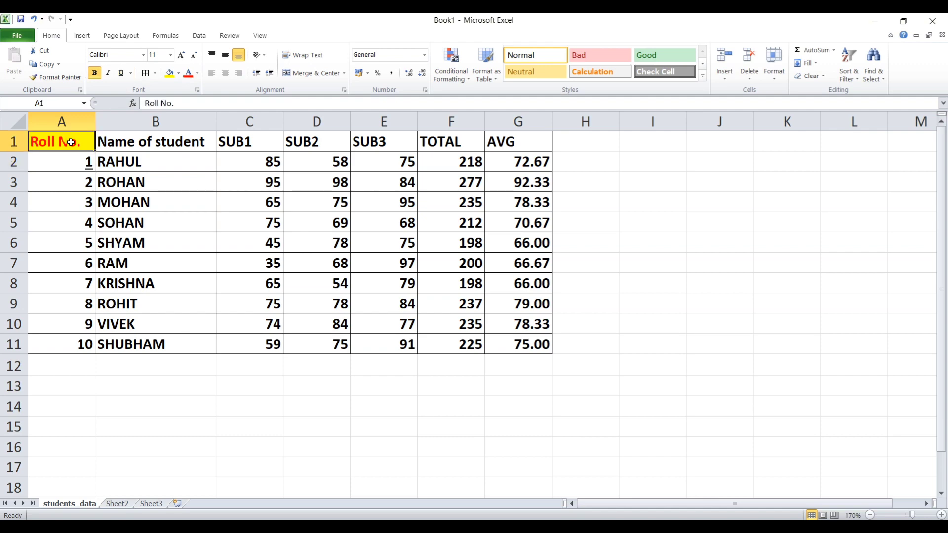
pyautogui.click(132, 74)
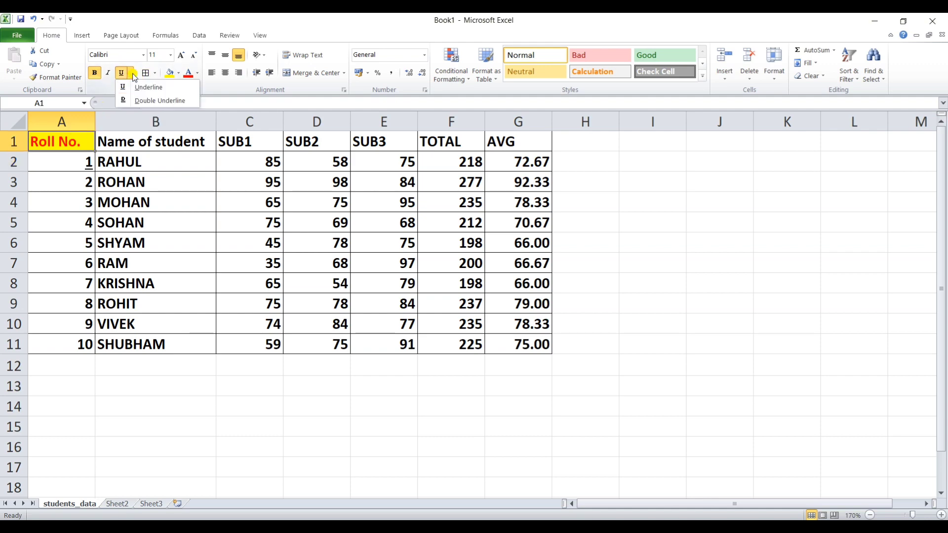
pyautogui.click(148, 100)
pyautogui.click(68, 161)
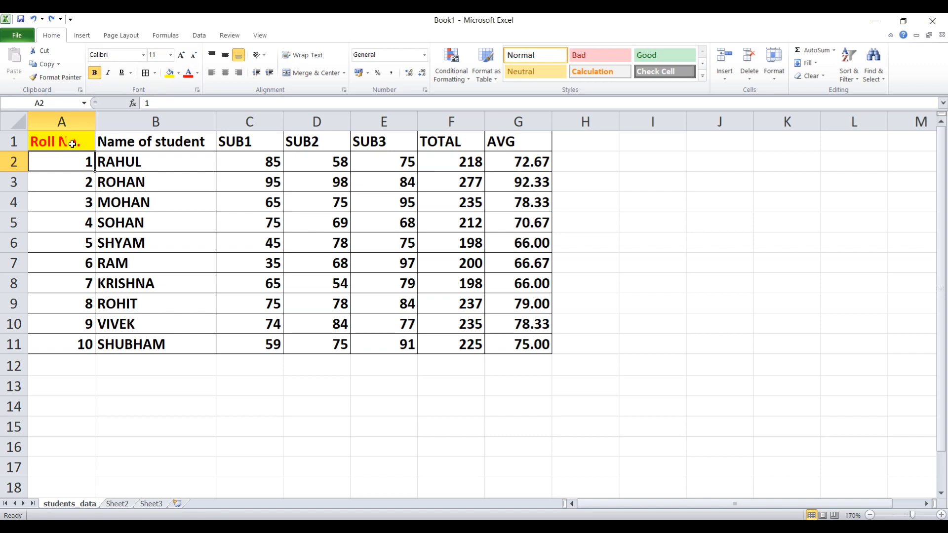
# - Set the Roll No. header font in A1 to Arial Black
pyautogui.click(73, 144)
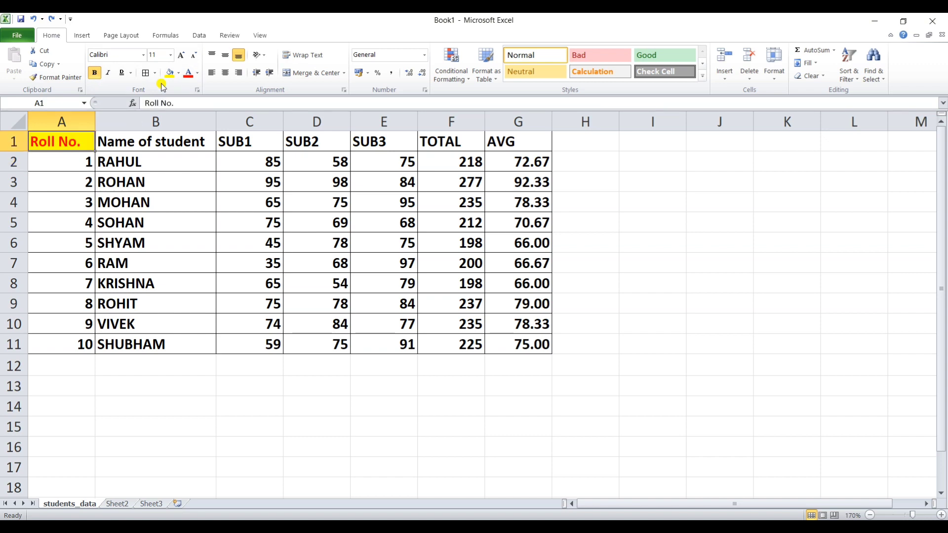
pyautogui.click(144, 57)
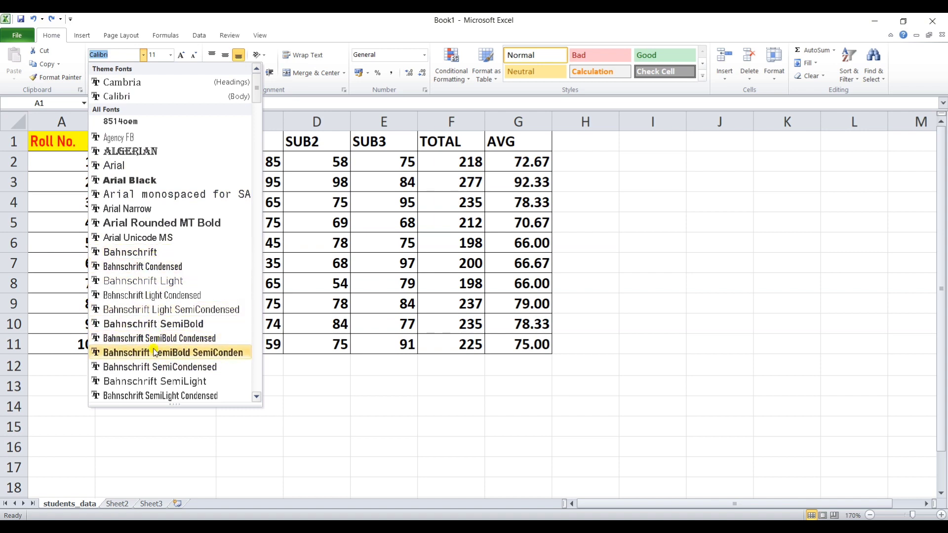
pyautogui.click(151, 181)
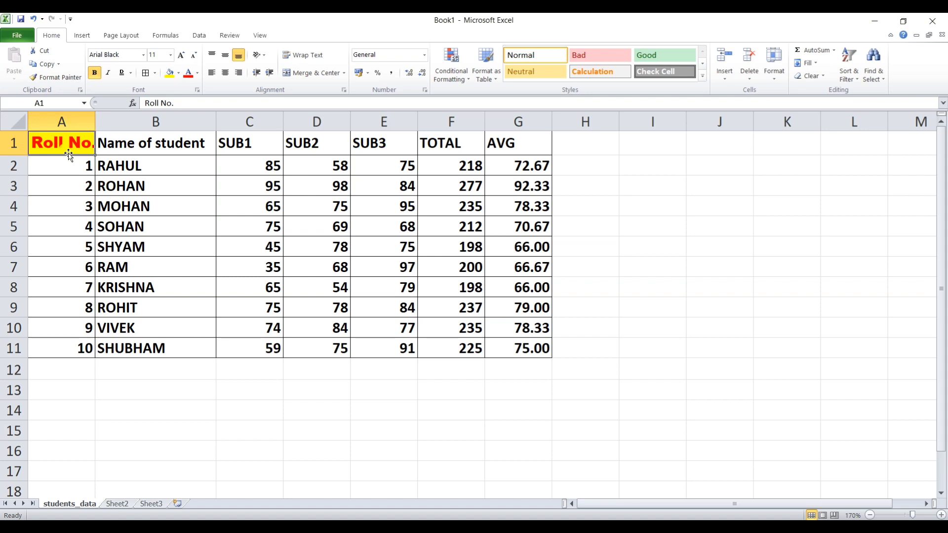
# - Set the header to 72 point, then undo back to 9 point
pyautogui.click(170, 55)
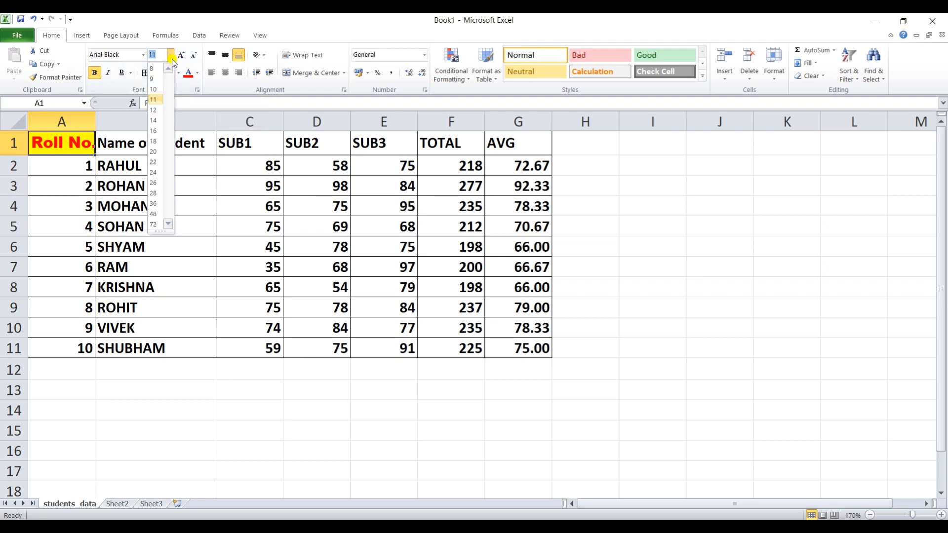
pyautogui.click(158, 225)
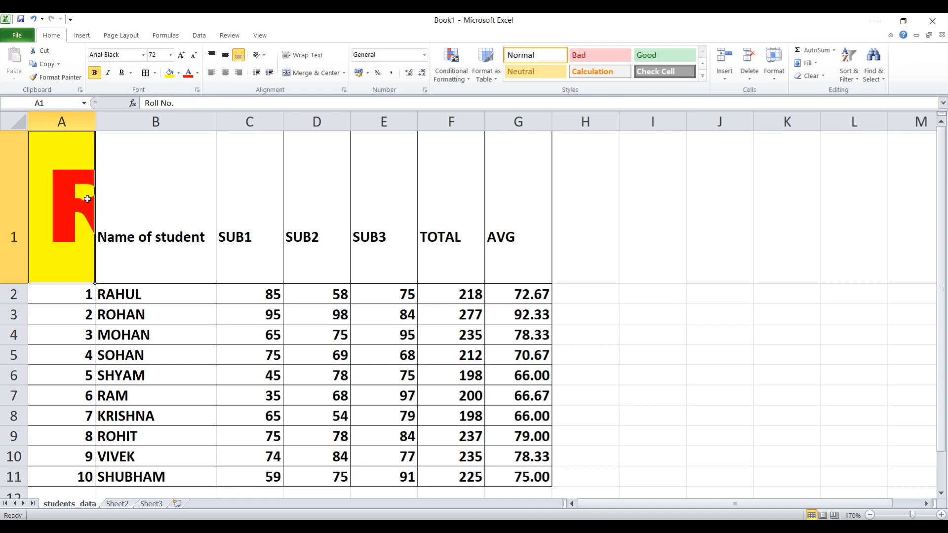
pyautogui.click(170, 55)
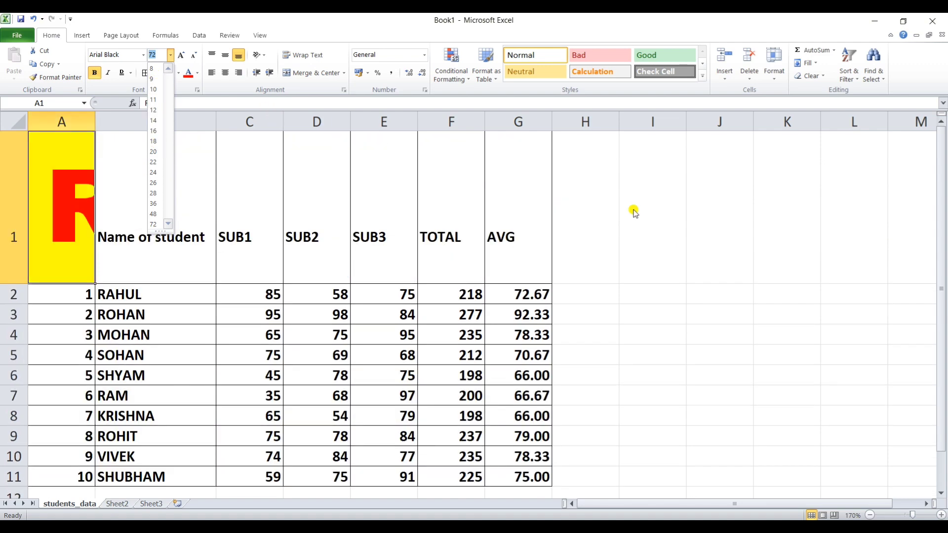
pyautogui.press('Escape')
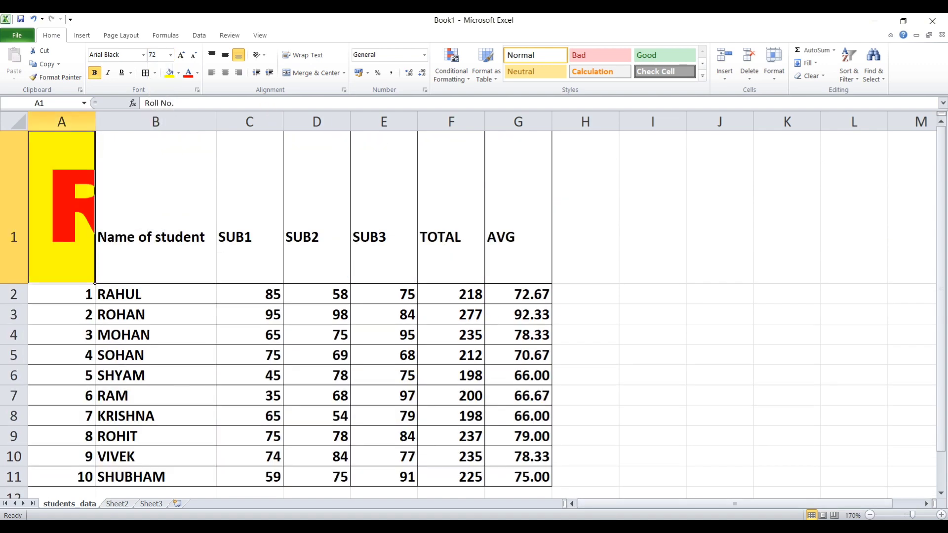
pyautogui.hotkey('ctrl', 'z')
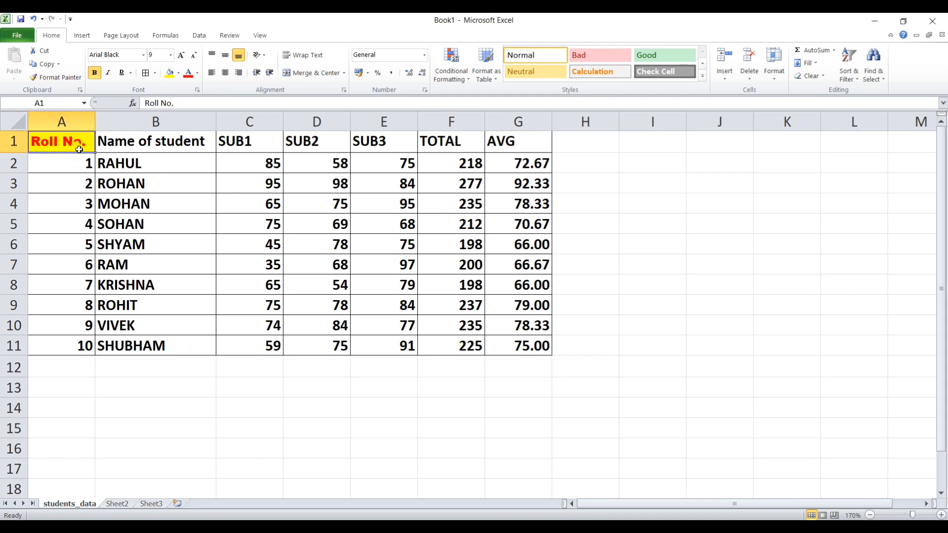
# - Enlarge the Roll No. header font nine sizes with Increase Font Size
pyautogui.click(183, 54)
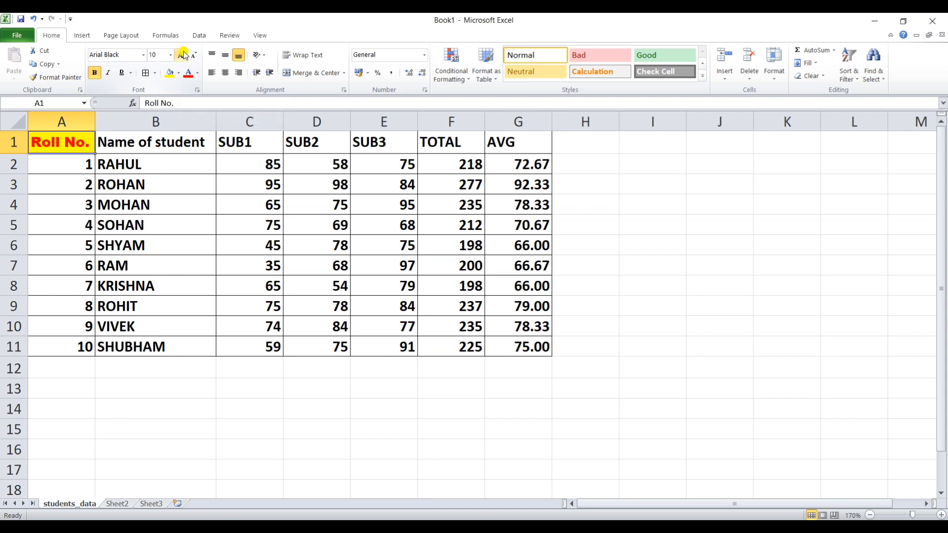
pyautogui.click(183, 55)
pyautogui.click(183, 54)
pyautogui.click(183, 54)
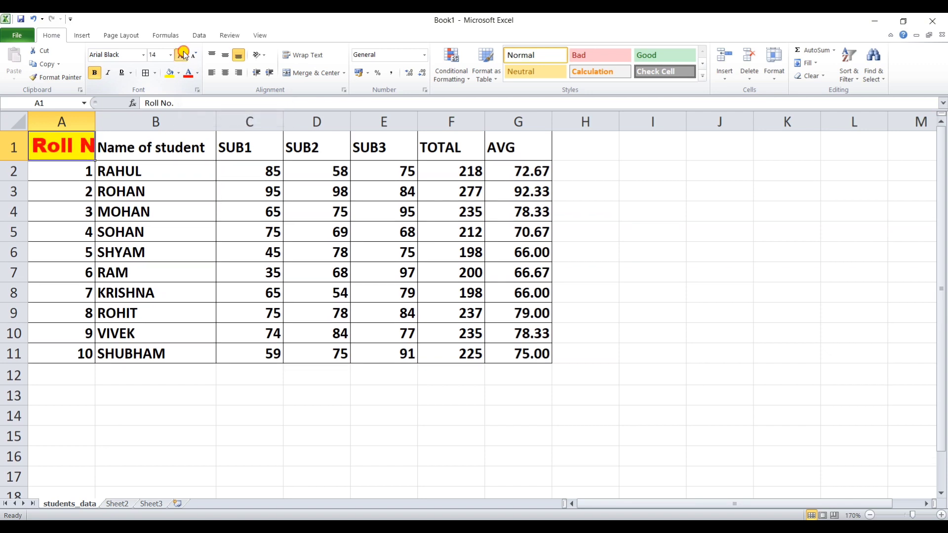
pyautogui.click(183, 55)
pyautogui.click(183, 54)
pyautogui.click(183, 54)
pyautogui.click(183, 54)
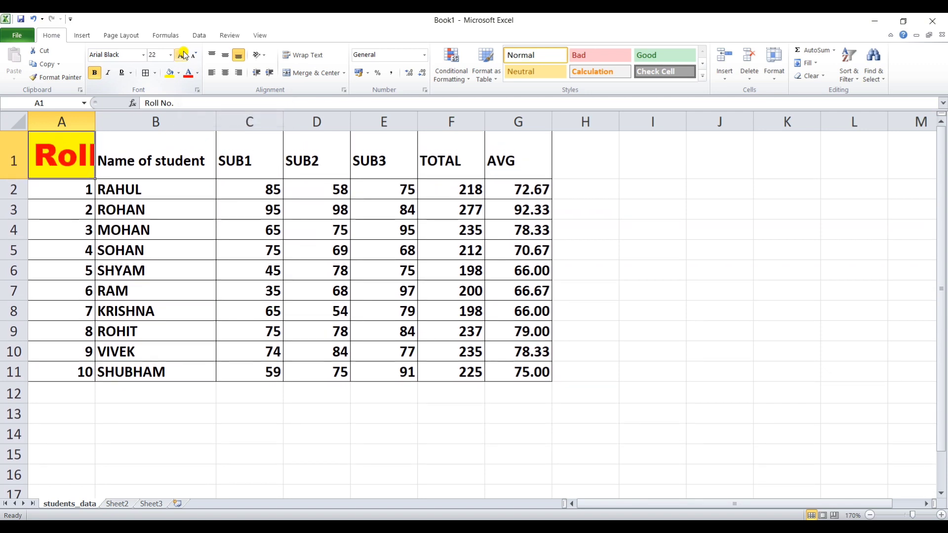
pyautogui.click(183, 55)
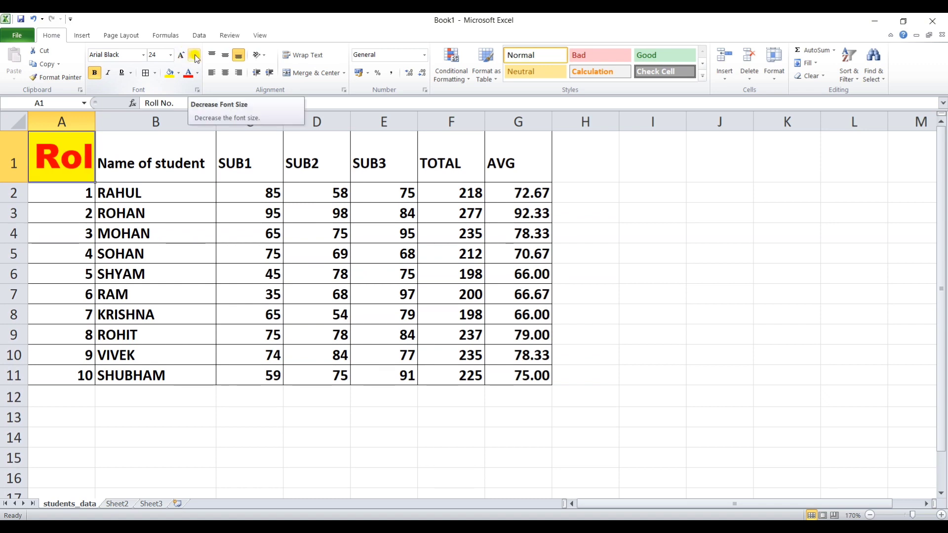
# - Shrink the header back through 10 and 9 point, then set it to 8 point
pyautogui.click(195, 55)
pyautogui.click(194, 55)
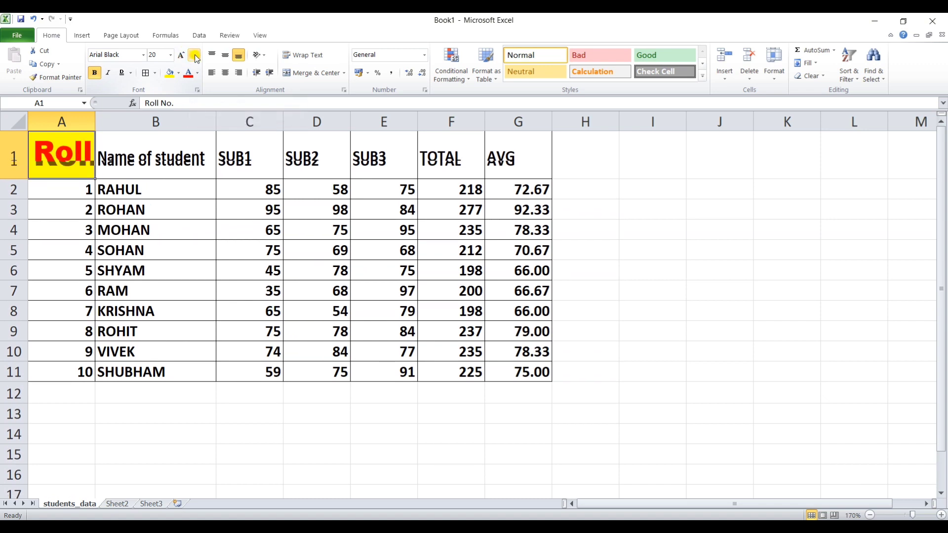
pyautogui.click(194, 55)
pyautogui.click(195, 55)
pyautogui.click(195, 55)
pyautogui.click(195, 56)
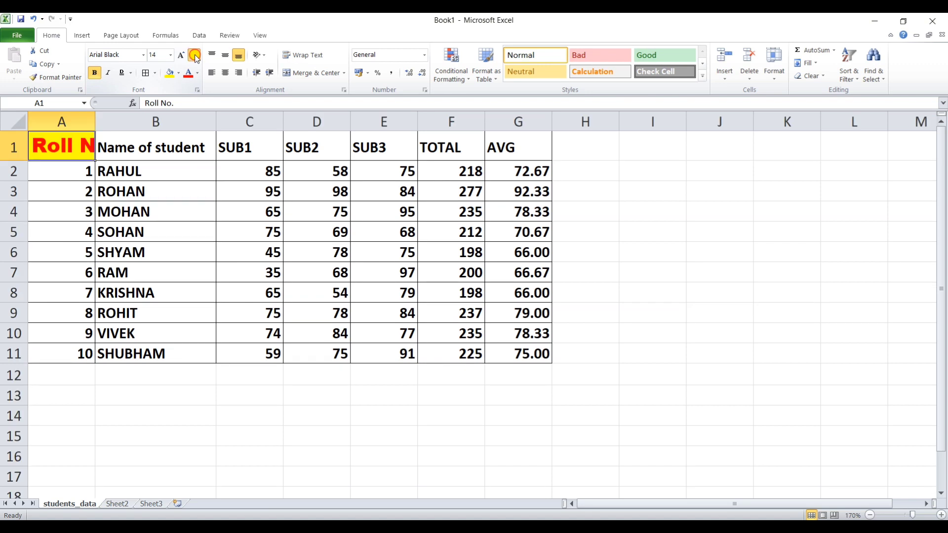
pyautogui.click(195, 55)
pyautogui.click(195, 55)
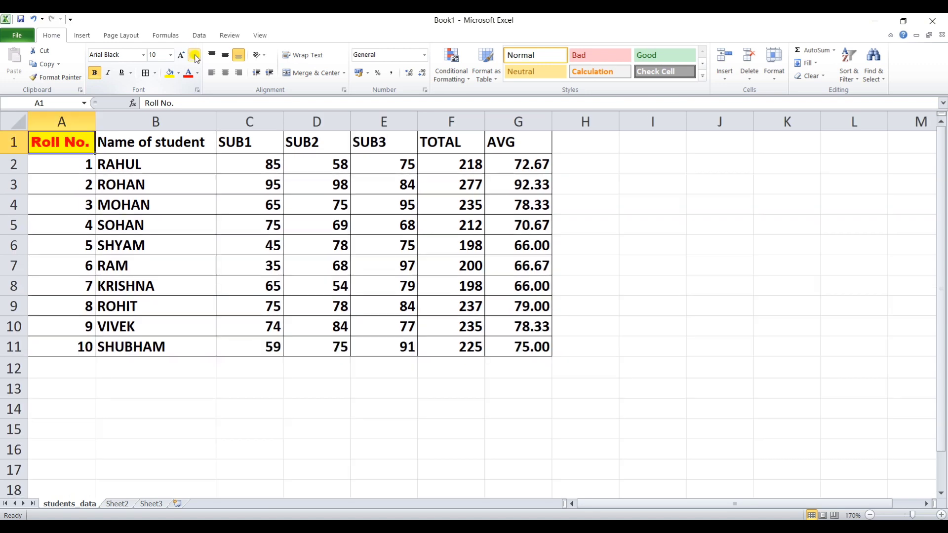
pyautogui.click(194, 56)
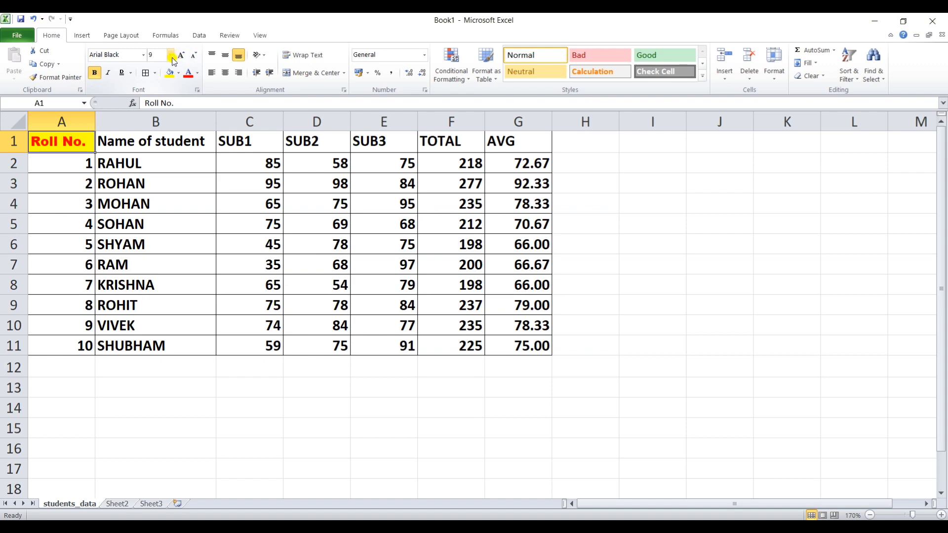
pyautogui.click(170, 56)
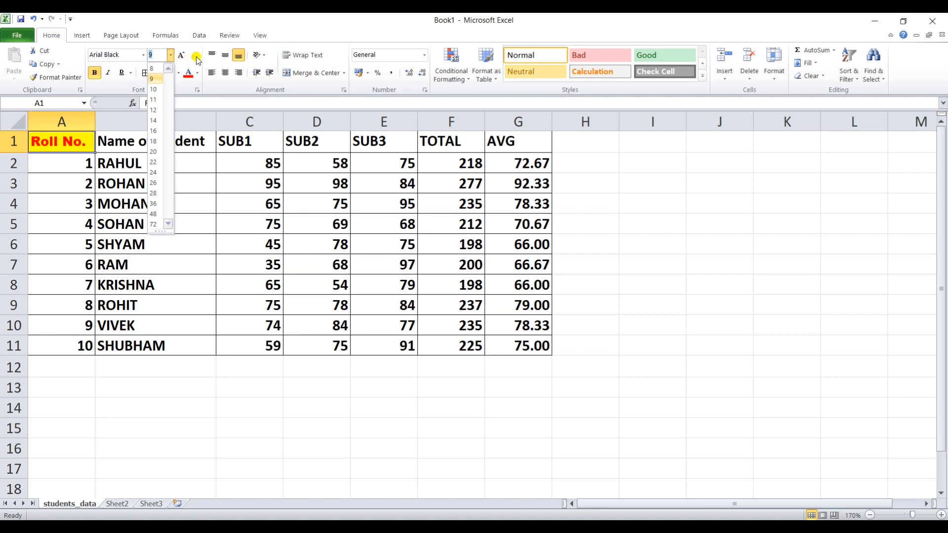
pyautogui.click(196, 55)
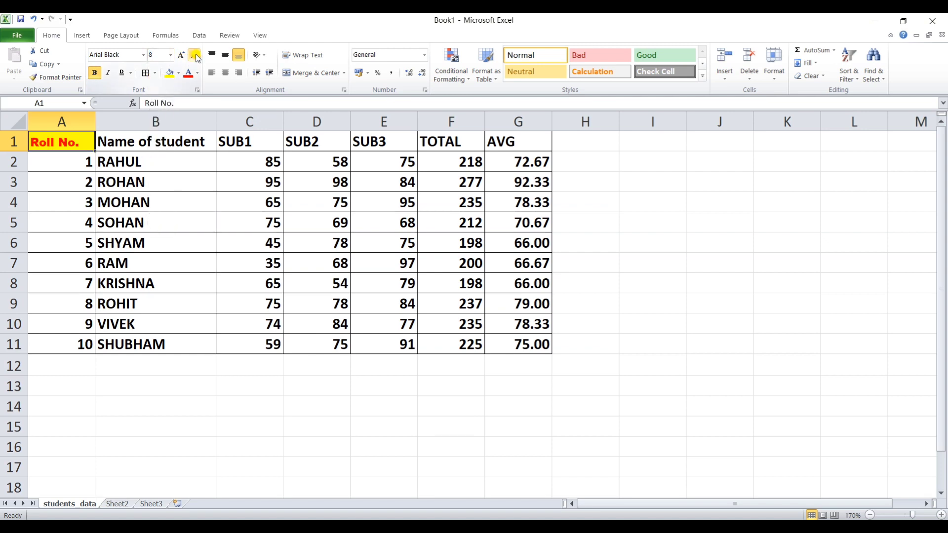